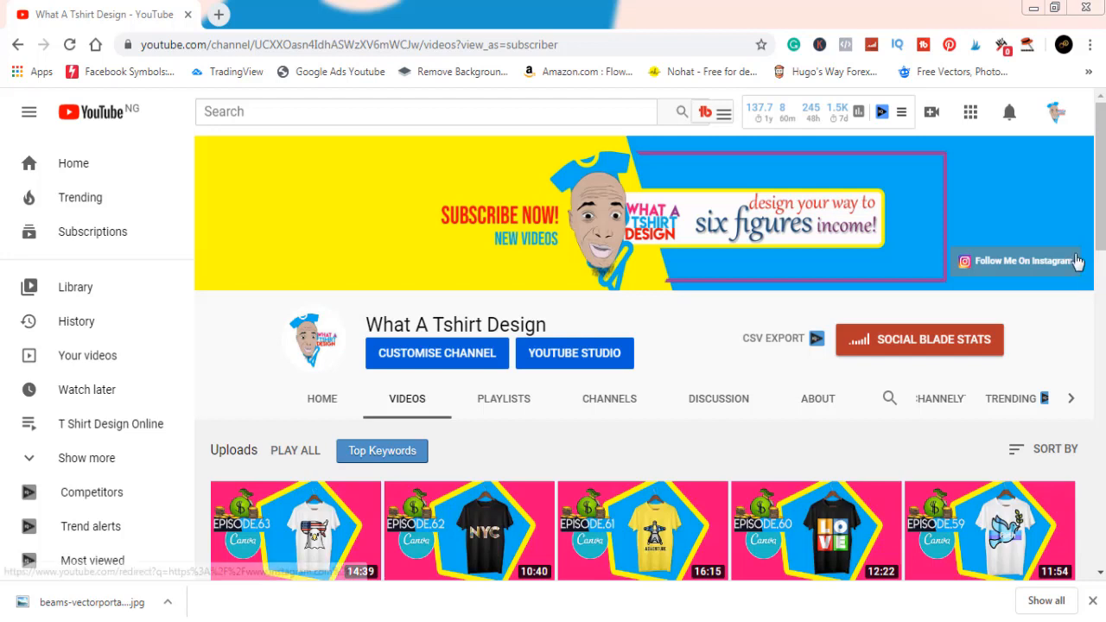
# - Look through the YouTube channel's recent notifications, then close the list
pyautogui.click(1009, 113)
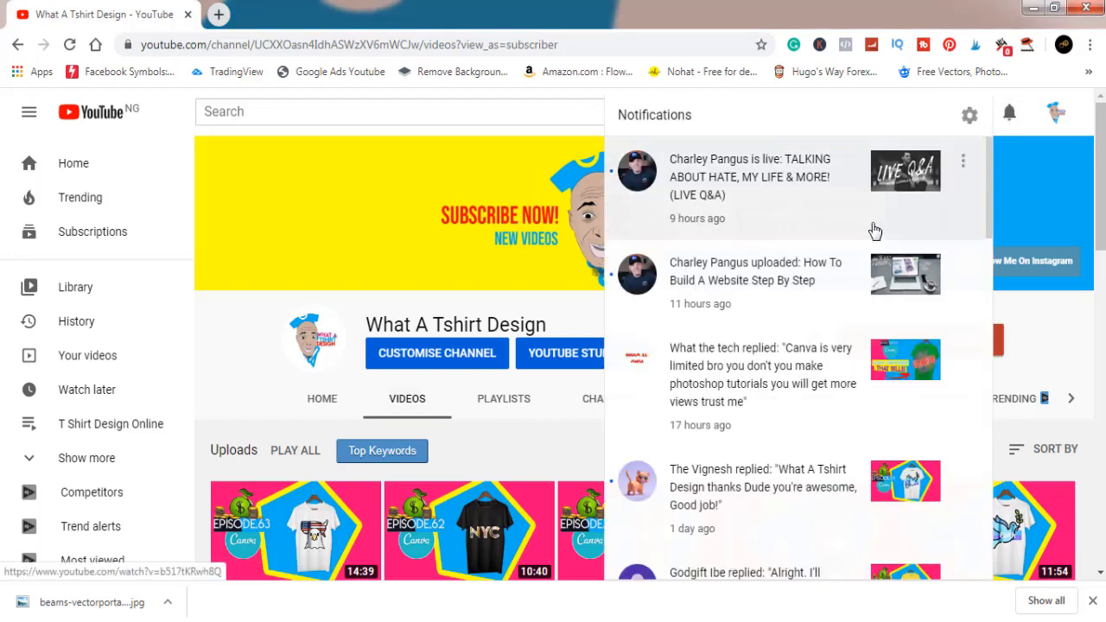
pyautogui.scroll(-3, 878, 230)
pyautogui.scroll(-2, 873, 231)
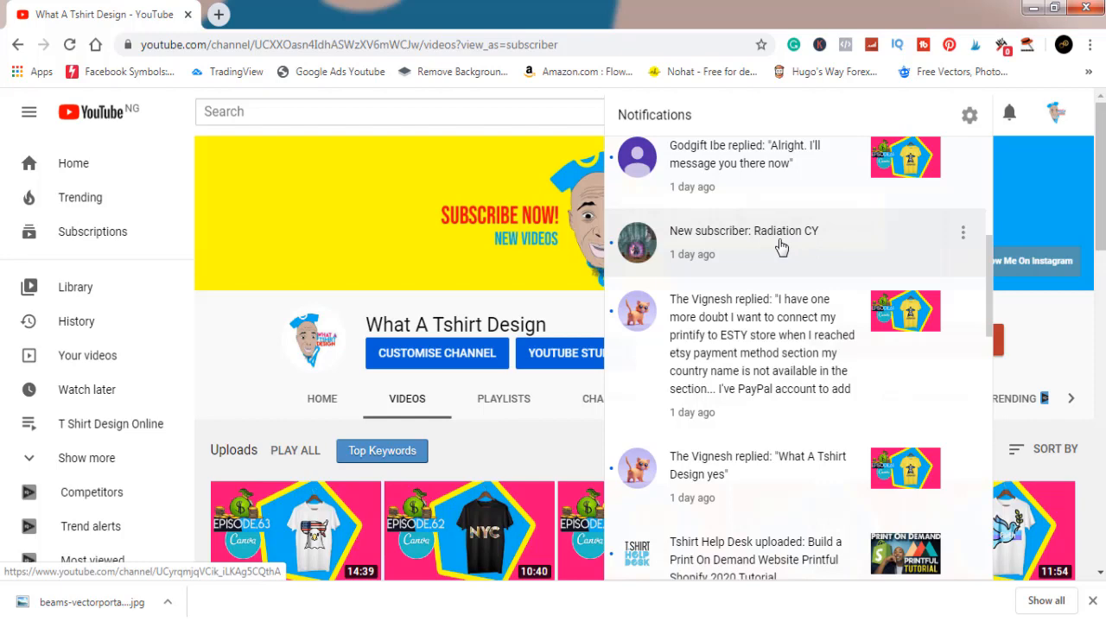
pyautogui.scroll(-5, 780, 248)
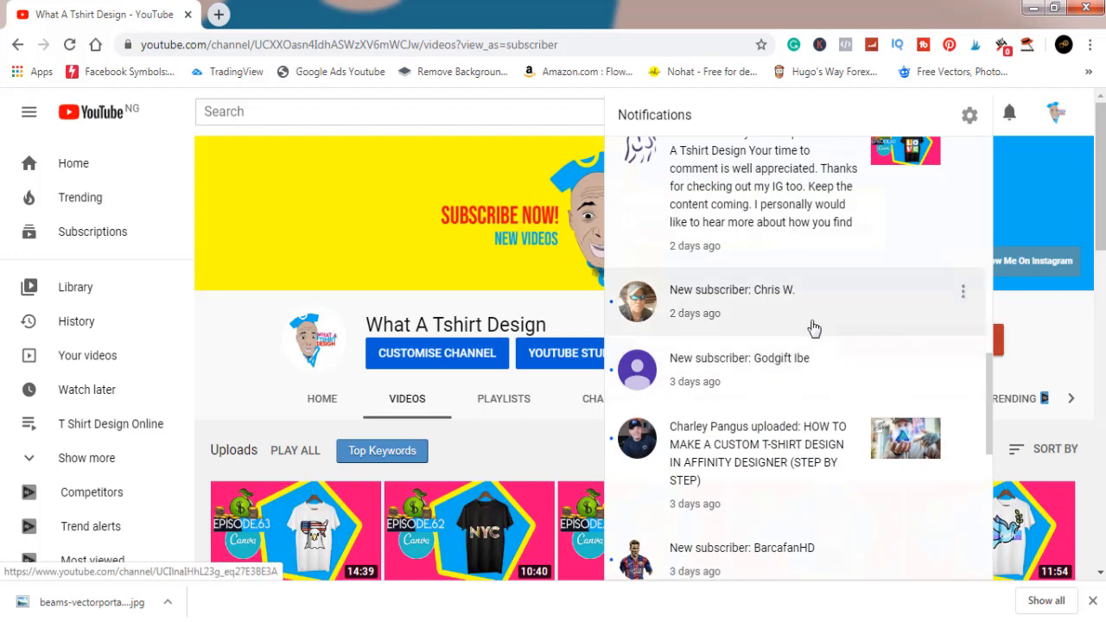
pyautogui.scroll(6, 810, 325)
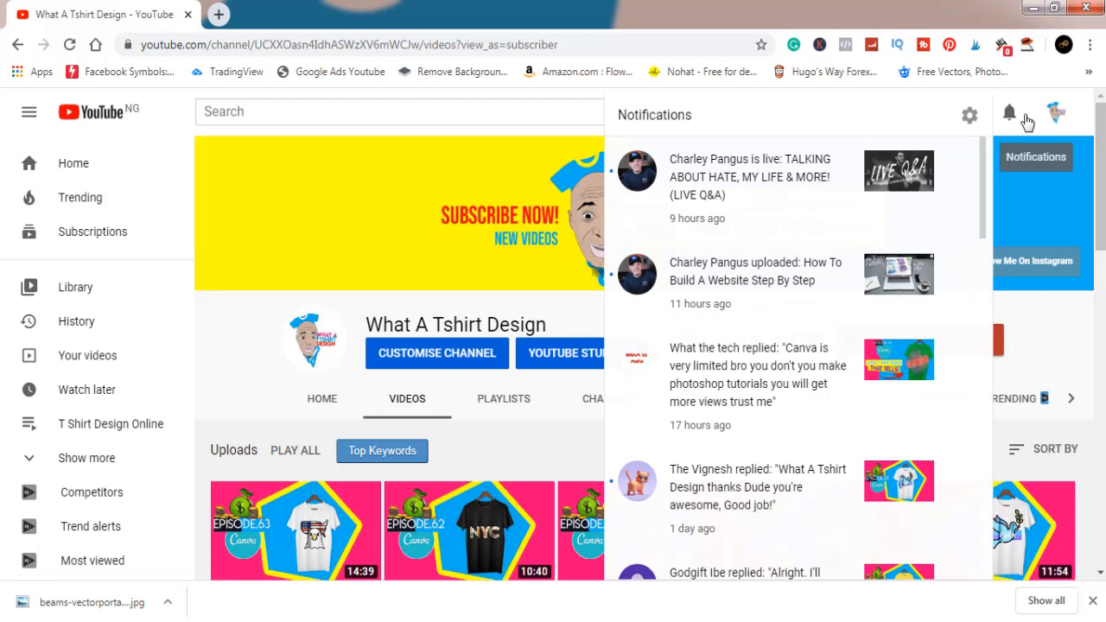
pyautogui.click(511, 462)
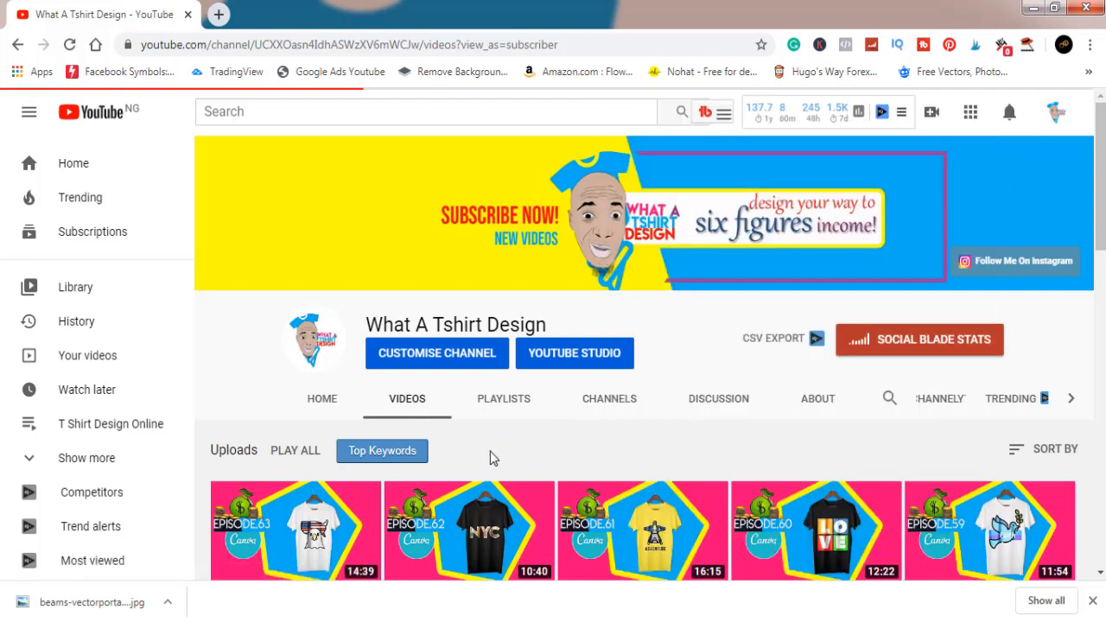
# - Browse the channel's uploaded T-shirt design videos and return to the top of the page
pyautogui.scroll(-2, 494, 475)
pyautogui.scroll(-3, 493, 475)
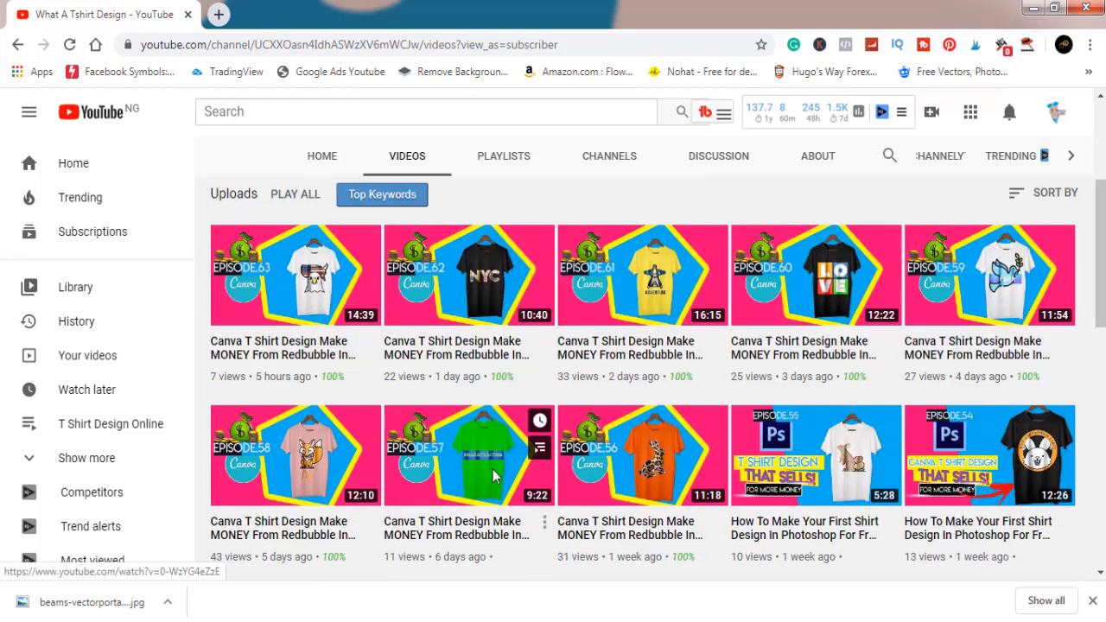
pyautogui.scroll(-3, 494, 476)
pyautogui.scroll(-1, 495, 475)
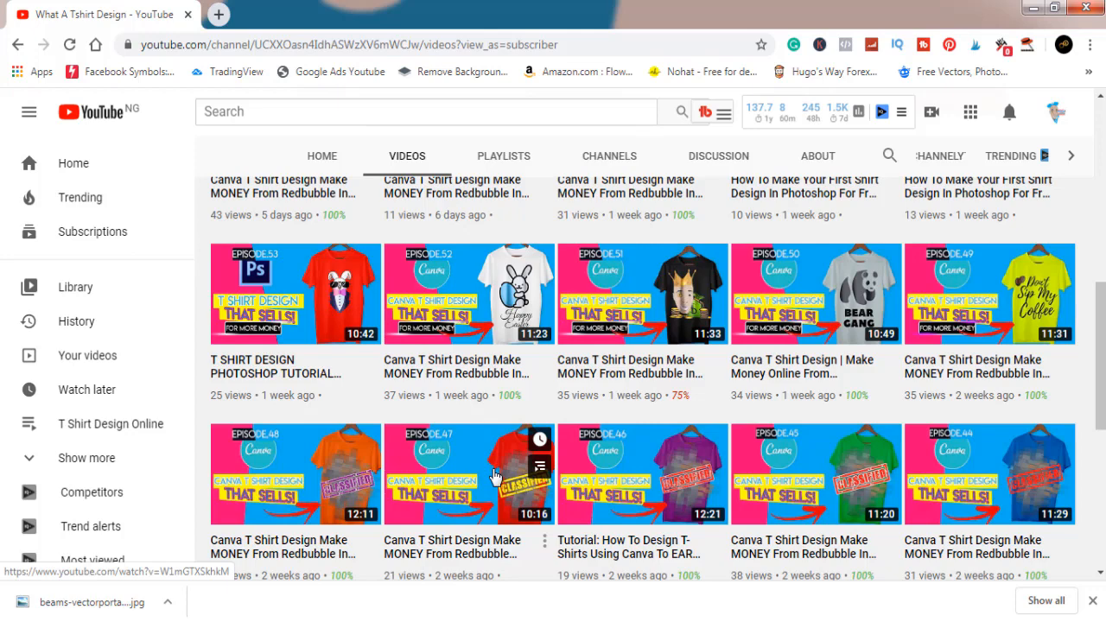
pyautogui.scroll(5, 495, 476)
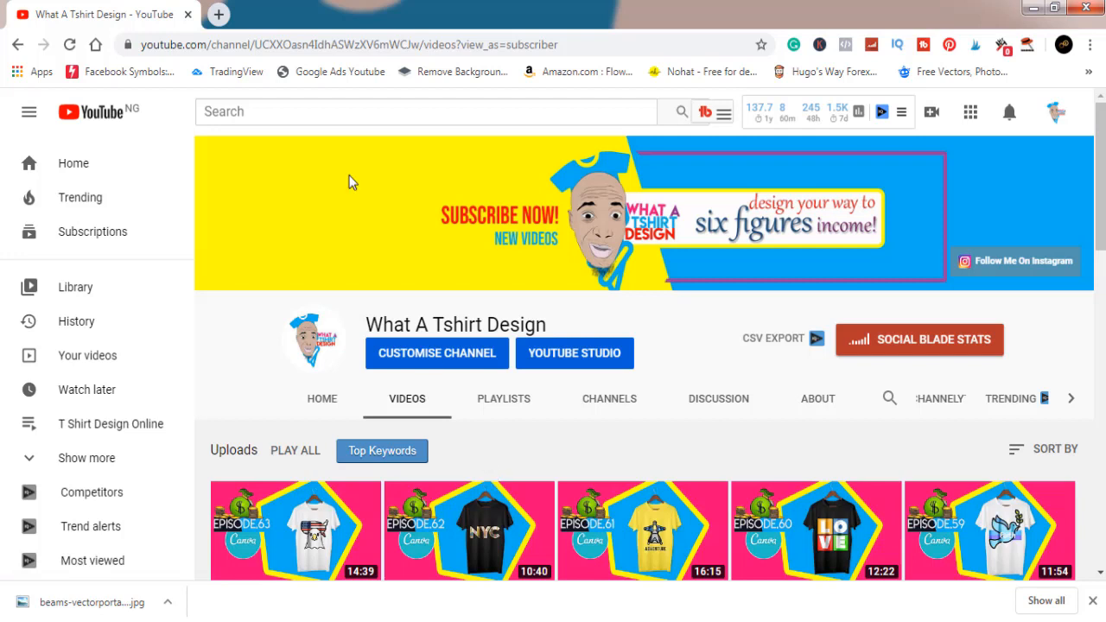
# - Open Canva in a new browser tab and create a custom design of 4500 × 5400 px
pyautogui.click(219, 19)
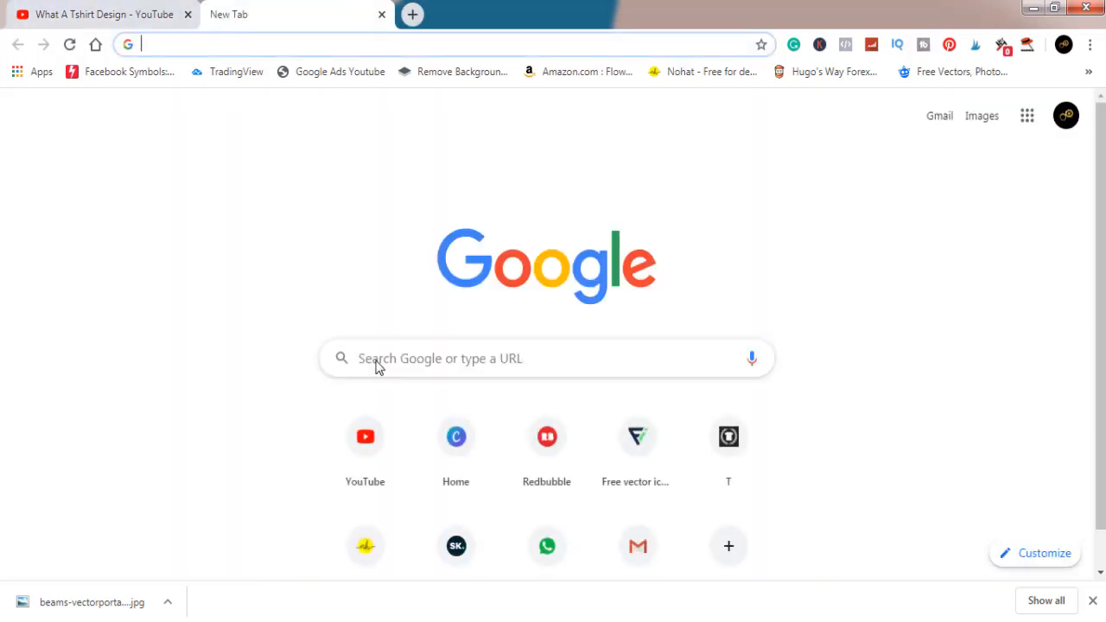
pyautogui.click(457, 440)
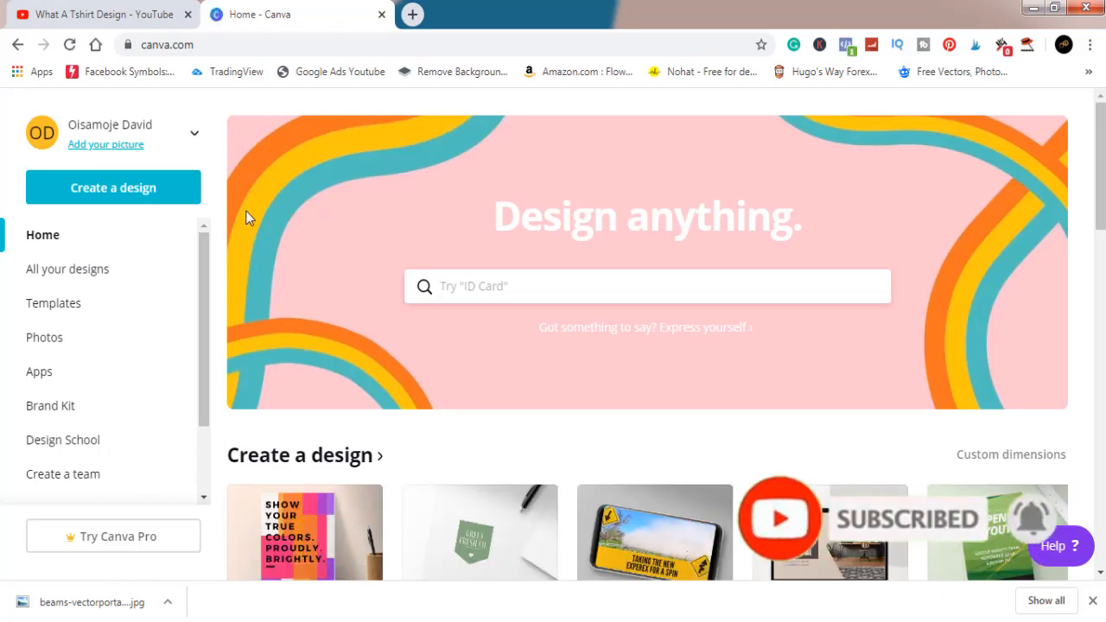
pyautogui.click(142, 202)
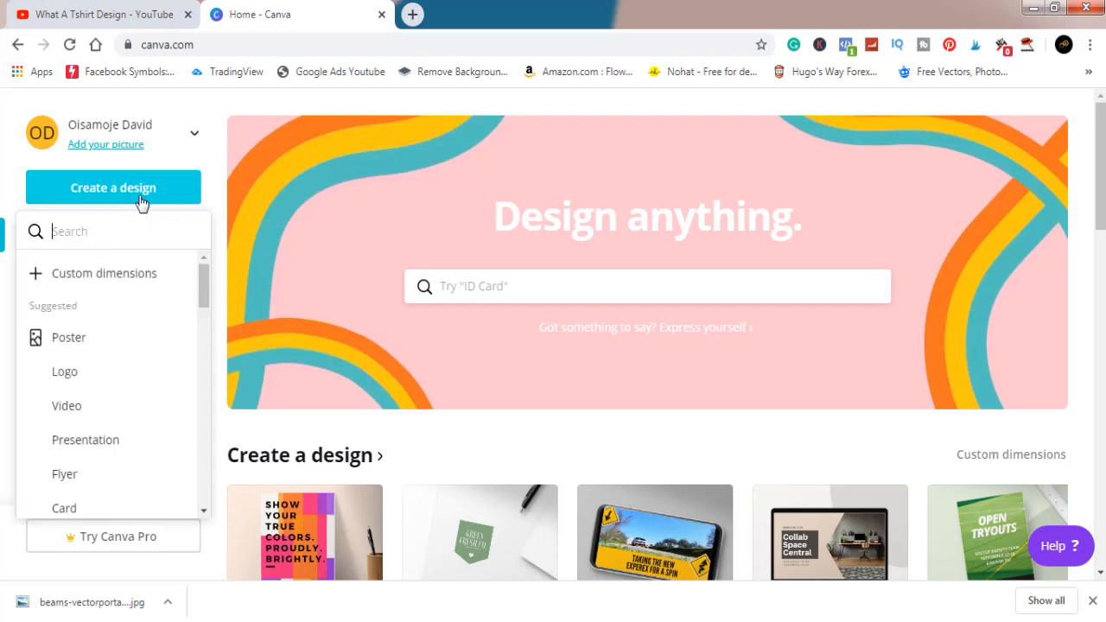
pyautogui.click(104, 273)
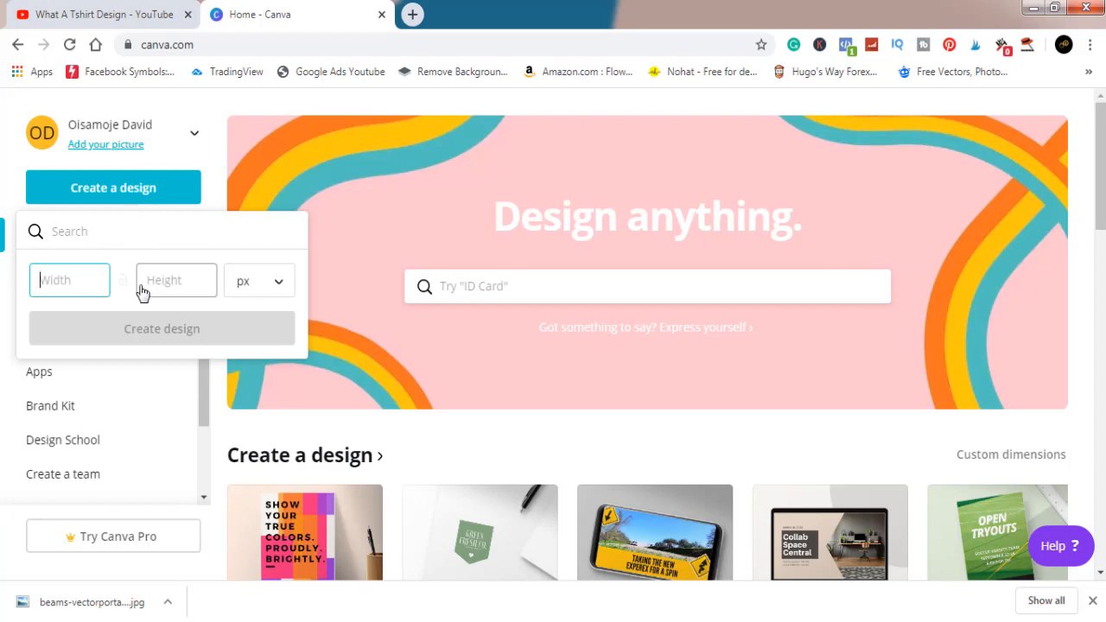
pyautogui.write('45')
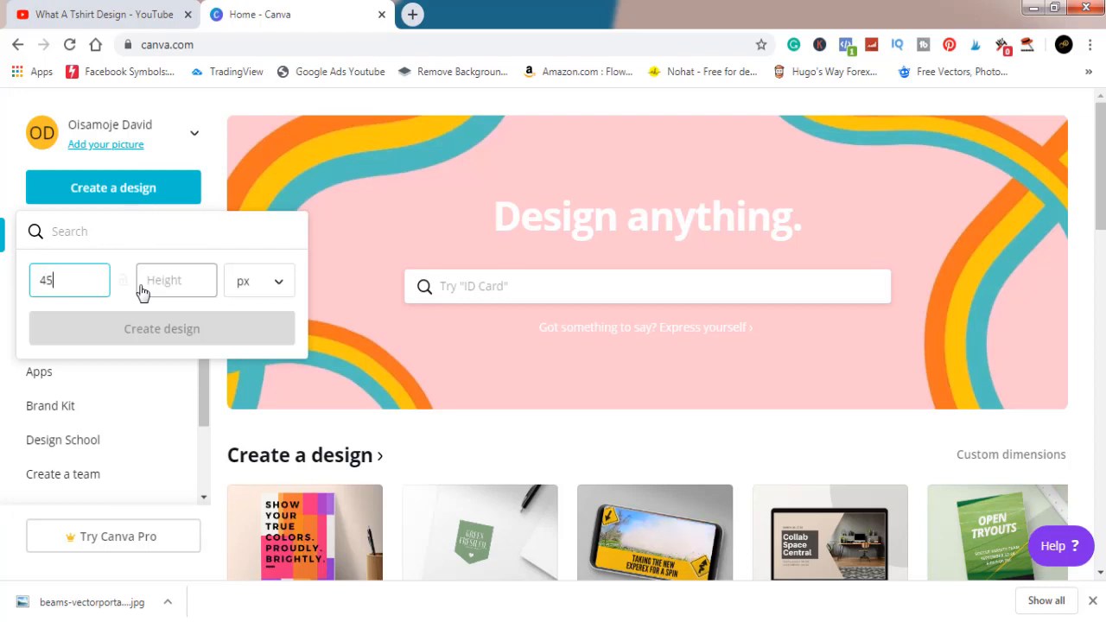
pyautogui.write('99')
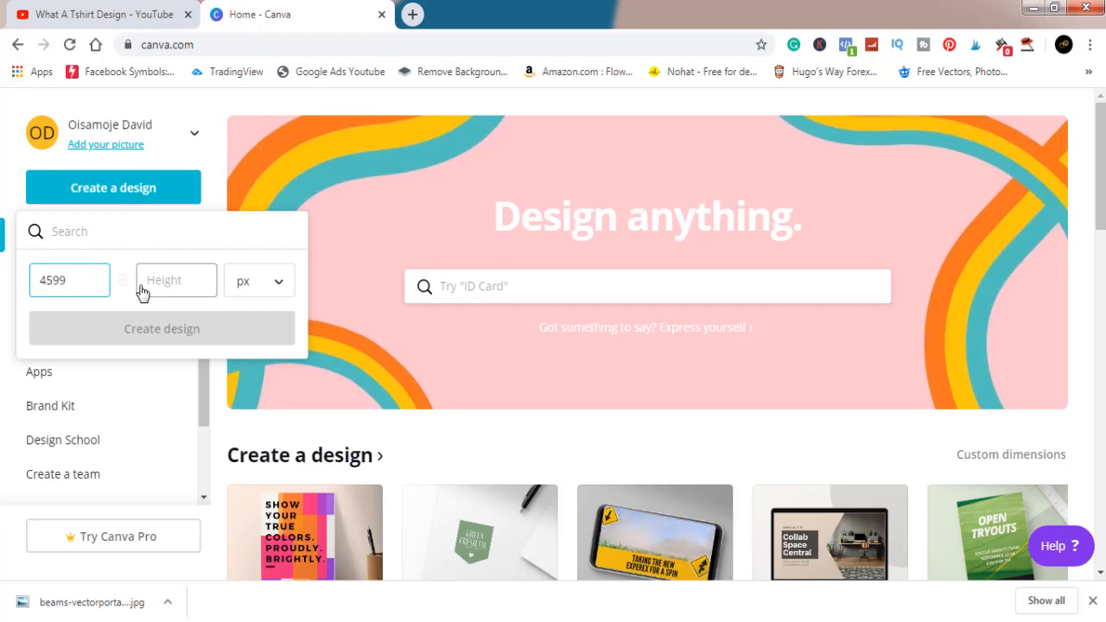
pyautogui.press('BackSpace')
pyautogui.press('BackSpace')
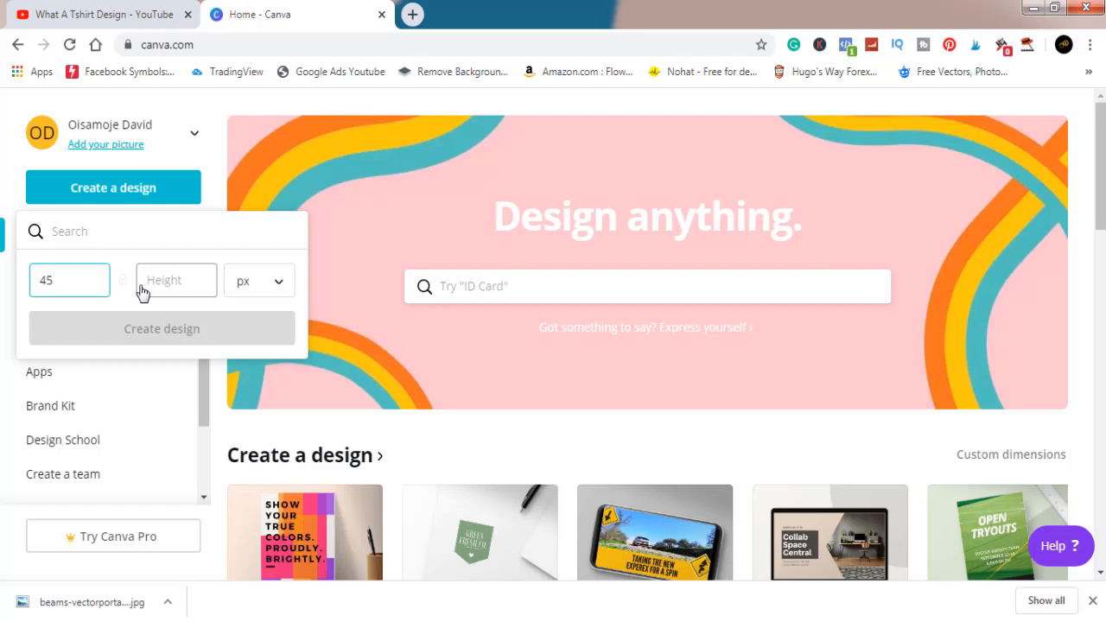
pyautogui.write('00')
pyautogui.click(158, 281)
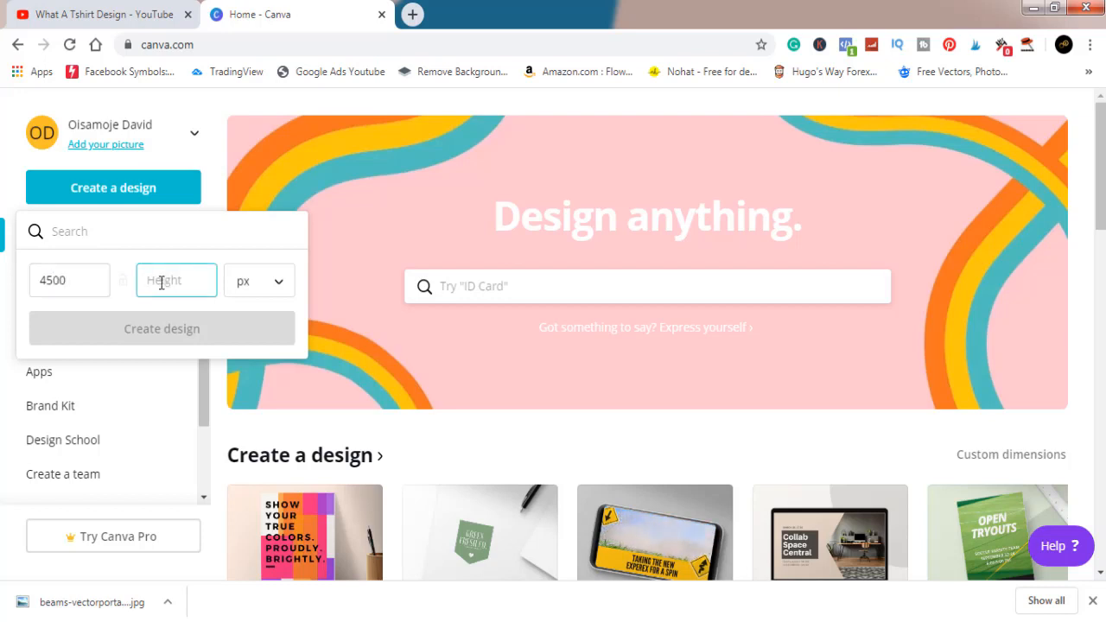
pyautogui.write('5400')
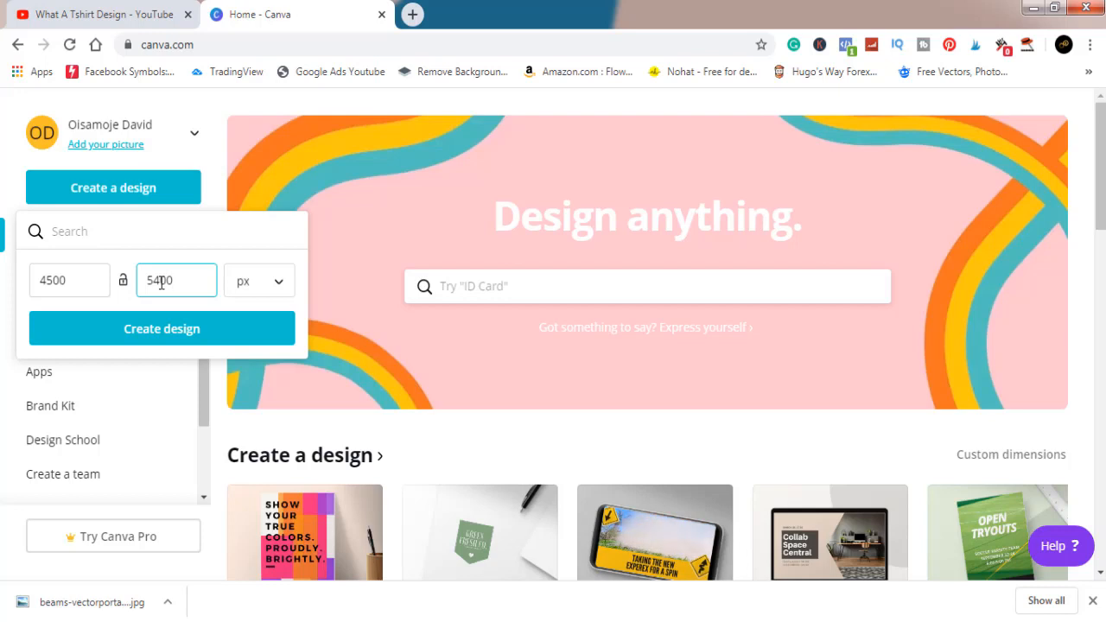
pyautogui.click(187, 330)
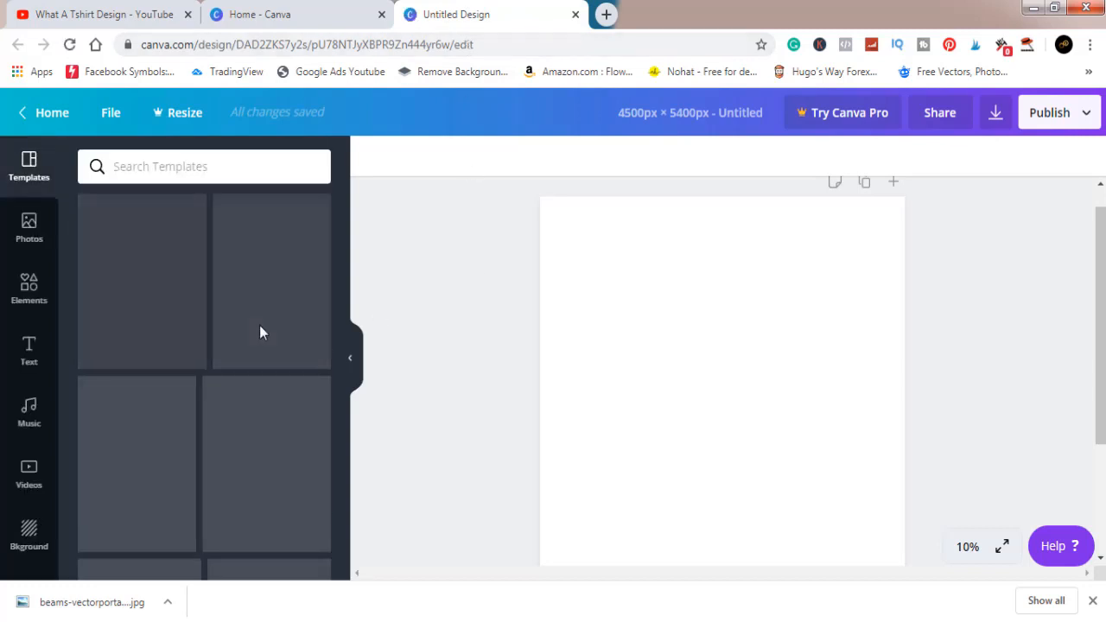
# - Upload the image bt from the Pictures library to the Canva uploads
pyautogui.scroll(-2, 28, 384)
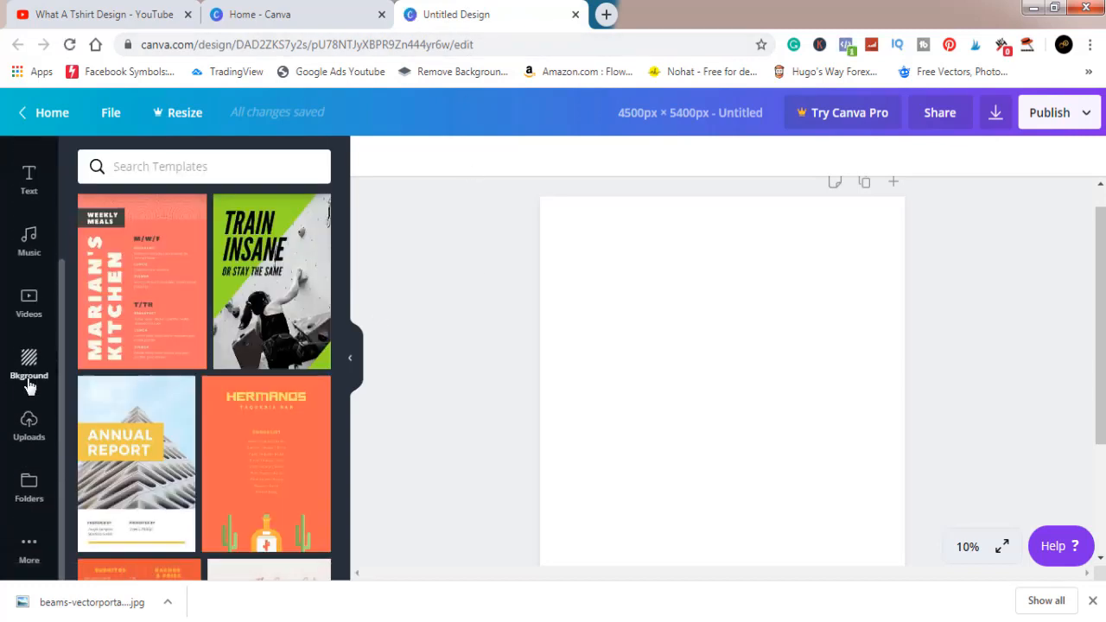
pyautogui.click(39, 432)
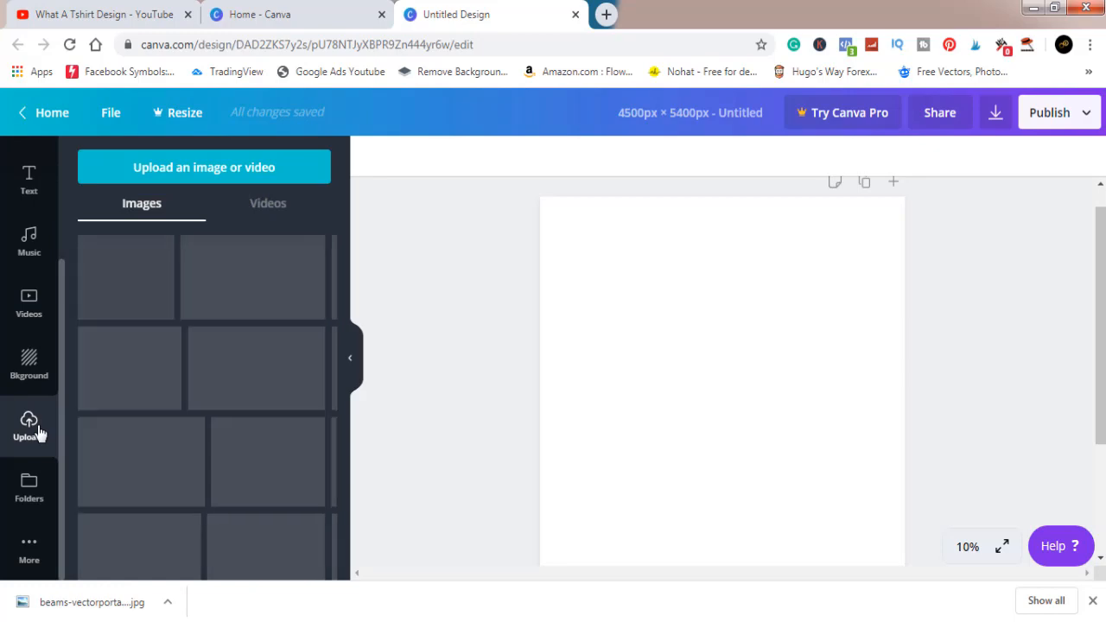
pyautogui.click(181, 170)
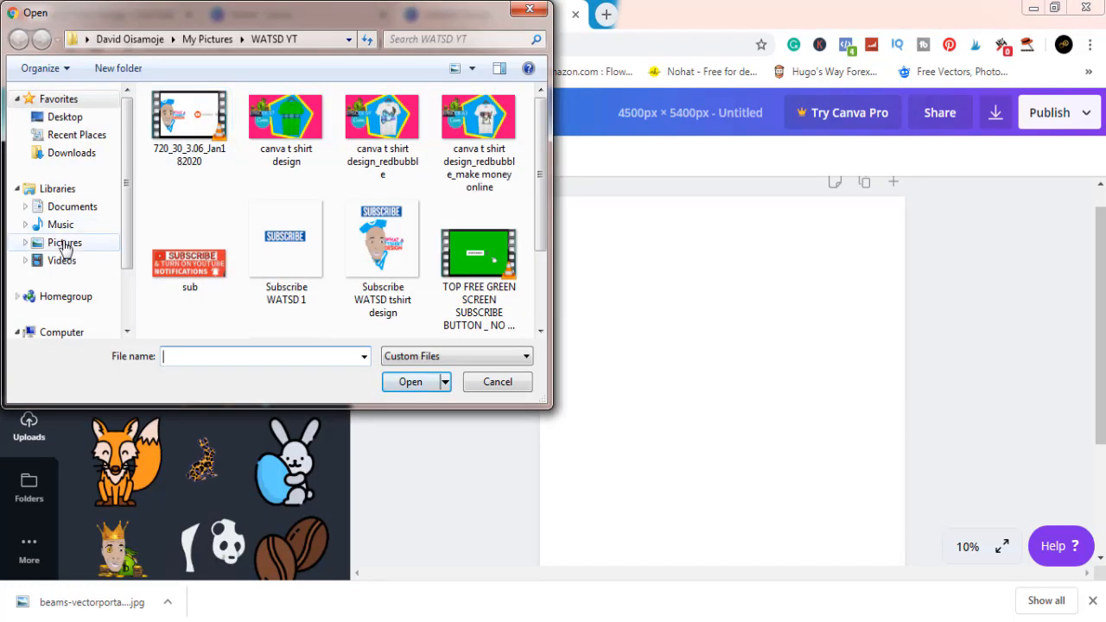
pyautogui.click(65, 245)
pyautogui.click(256, 279)
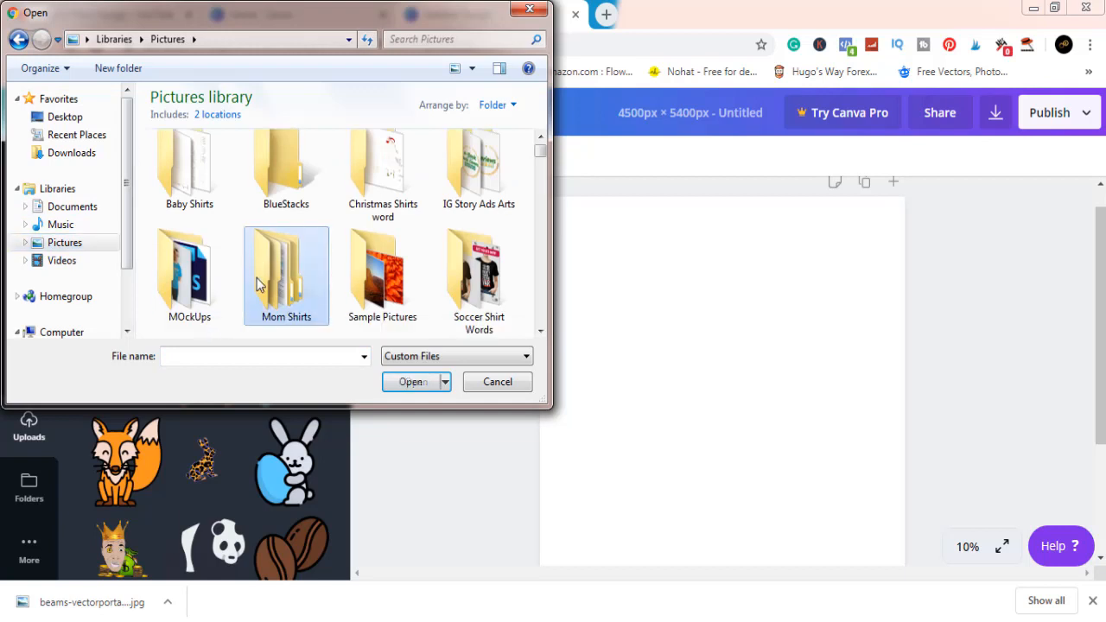
pyautogui.write('bt')
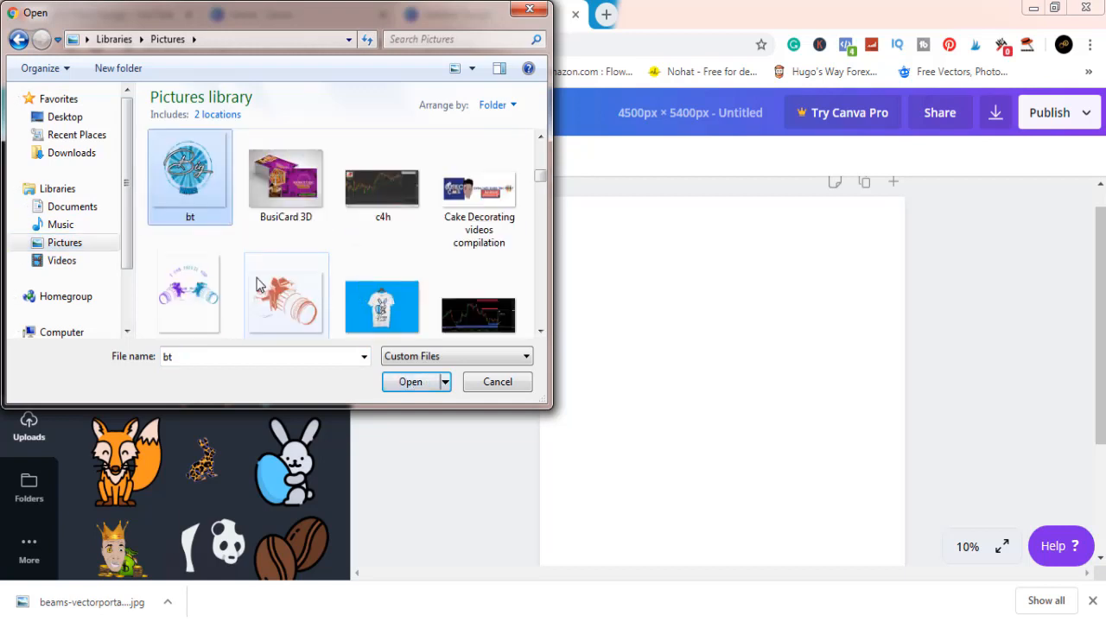
pyautogui.click(405, 381)
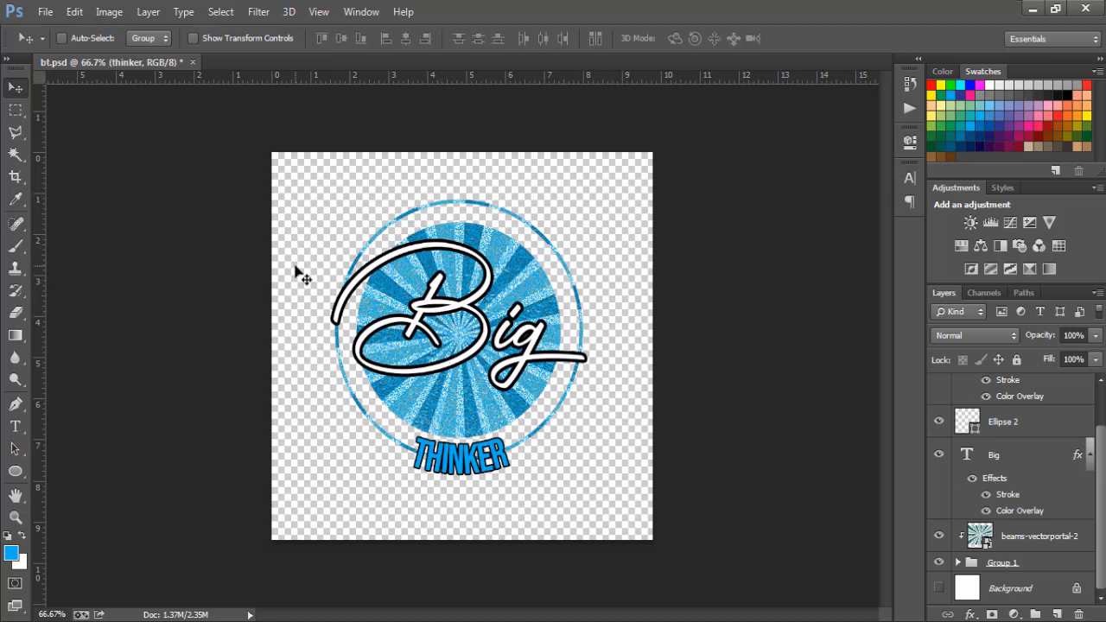
# - Examine what the Ellipse 2, Big, beams-vectorportal-2 and thinker layers contribute in bt.psd by toggling their visibility in Photoshop
pyautogui.click(940, 421)
pyautogui.click(940, 422)
pyautogui.click(940, 454)
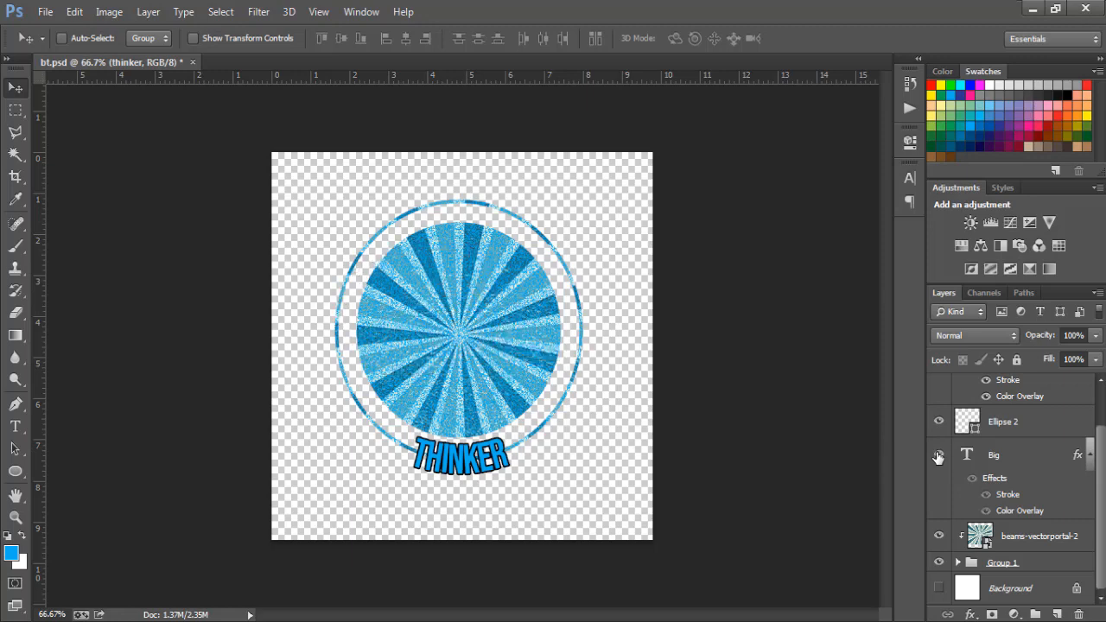
pyautogui.click(940, 454)
pyautogui.click(941, 537)
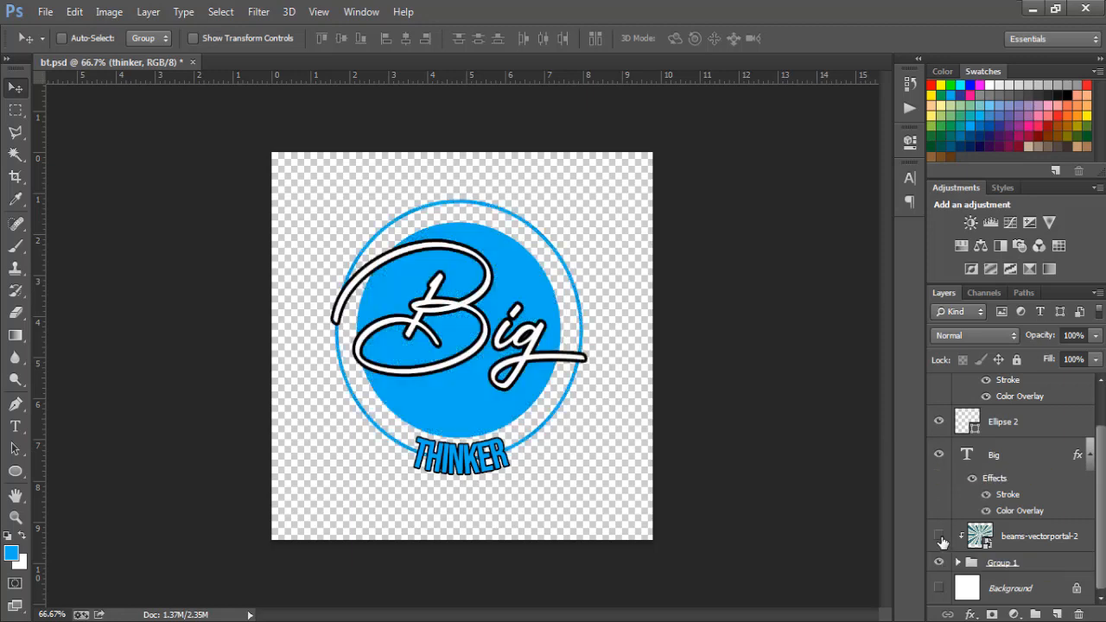
pyautogui.click(940, 537)
pyautogui.click(941, 537)
pyautogui.click(940, 538)
pyautogui.scroll(2, 1100, 484)
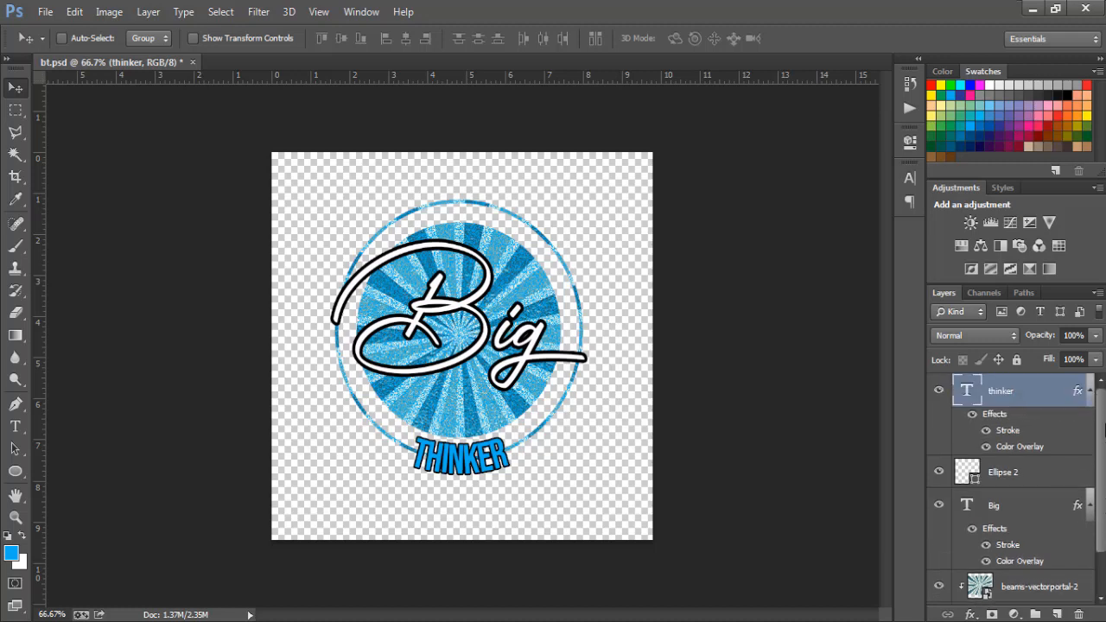
pyautogui.click(941, 392)
pyautogui.click(940, 391)
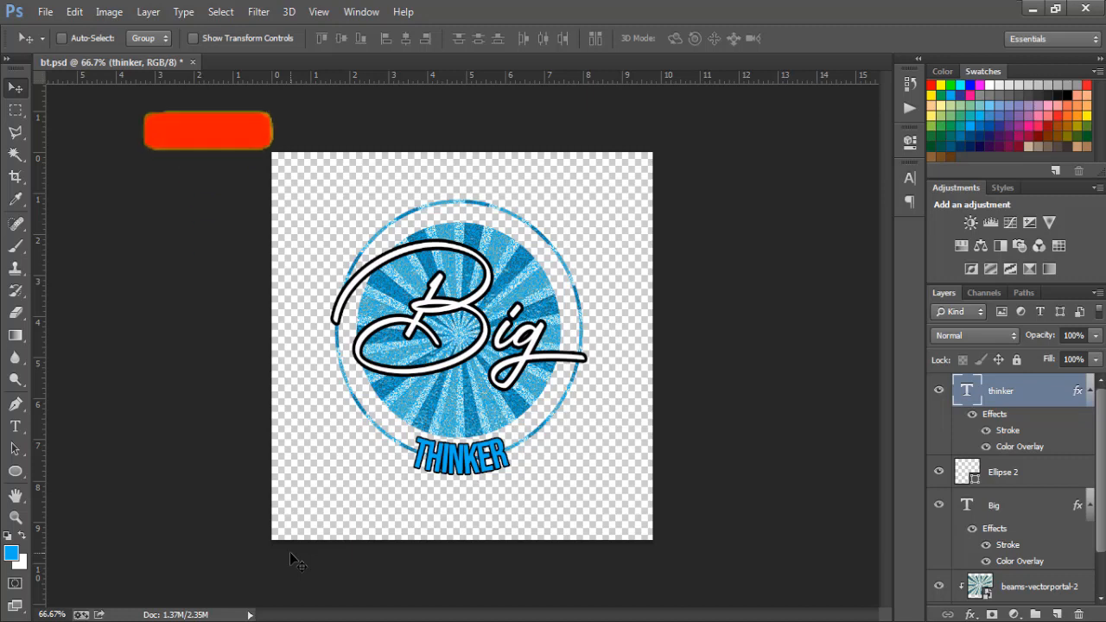
# - Switch back to the Canva design in Chrome, add the uploaded Big Thinker artwork, and enlarge it centred on the page
pyautogui.moveTo(222, 621)
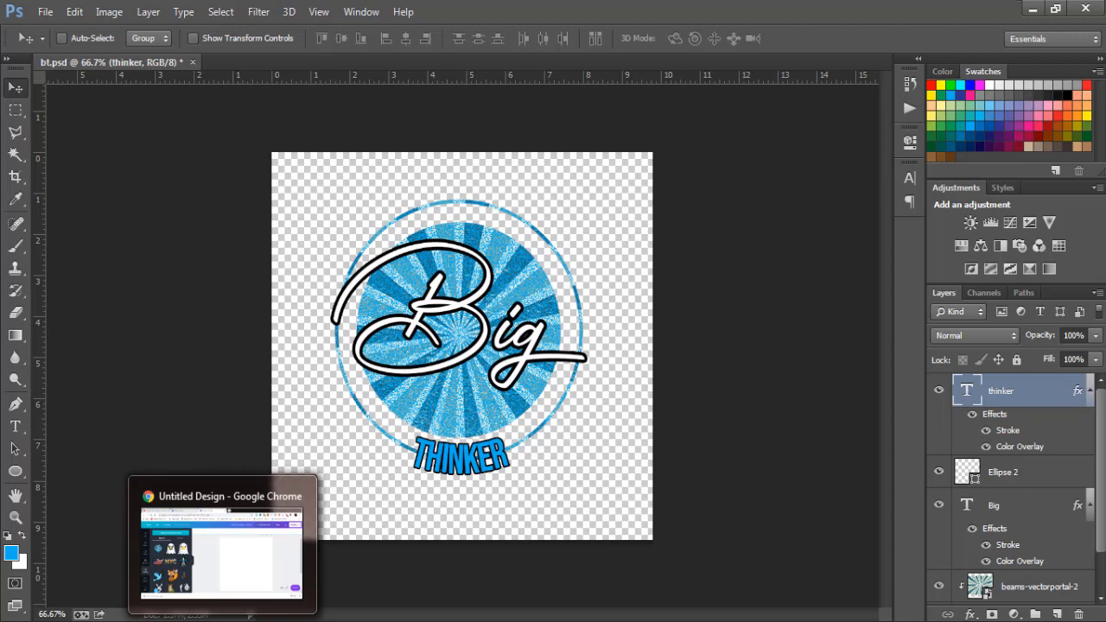
pyautogui.click(222, 621)
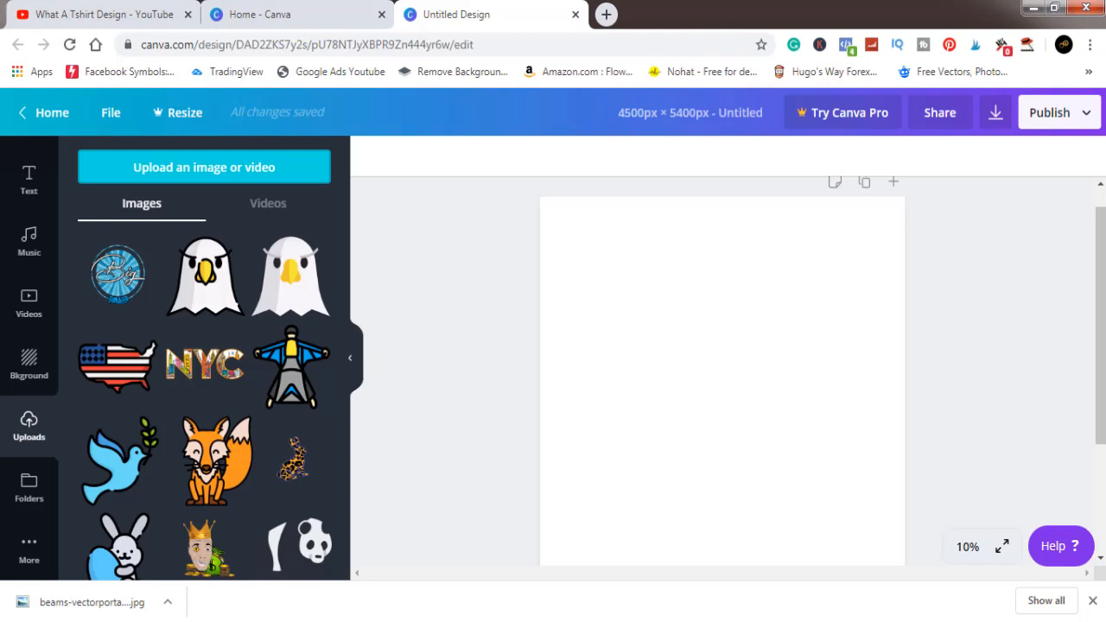
pyautogui.click(118, 288)
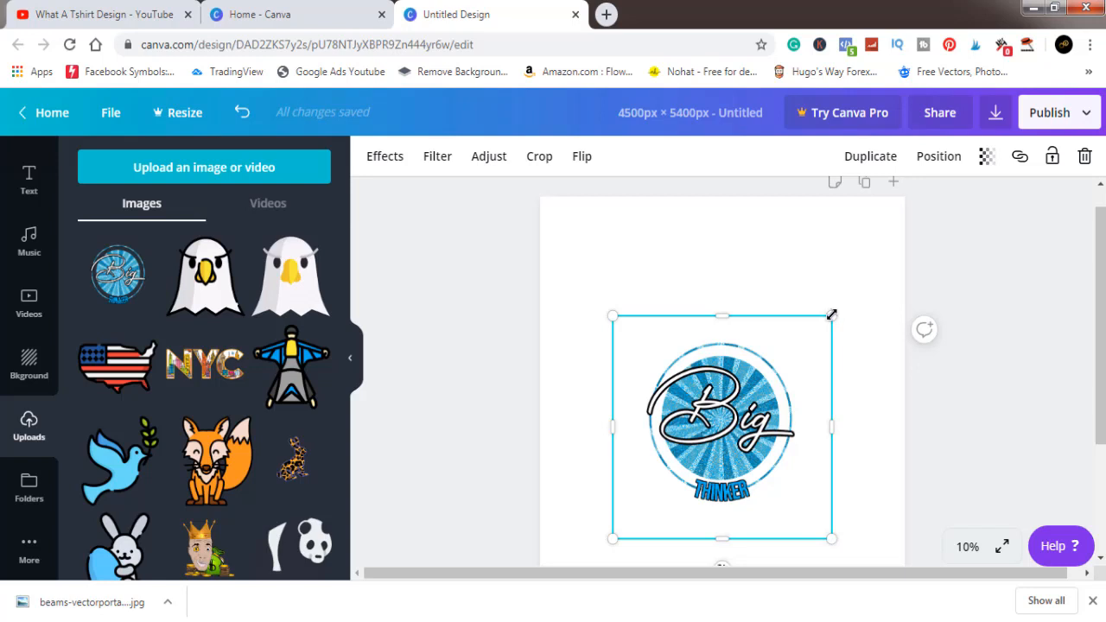
pyautogui.moveTo(832, 315); pyautogui.dragTo(967, 197)
pyautogui.moveTo(837, 360); pyautogui.dragTo(773, 417)
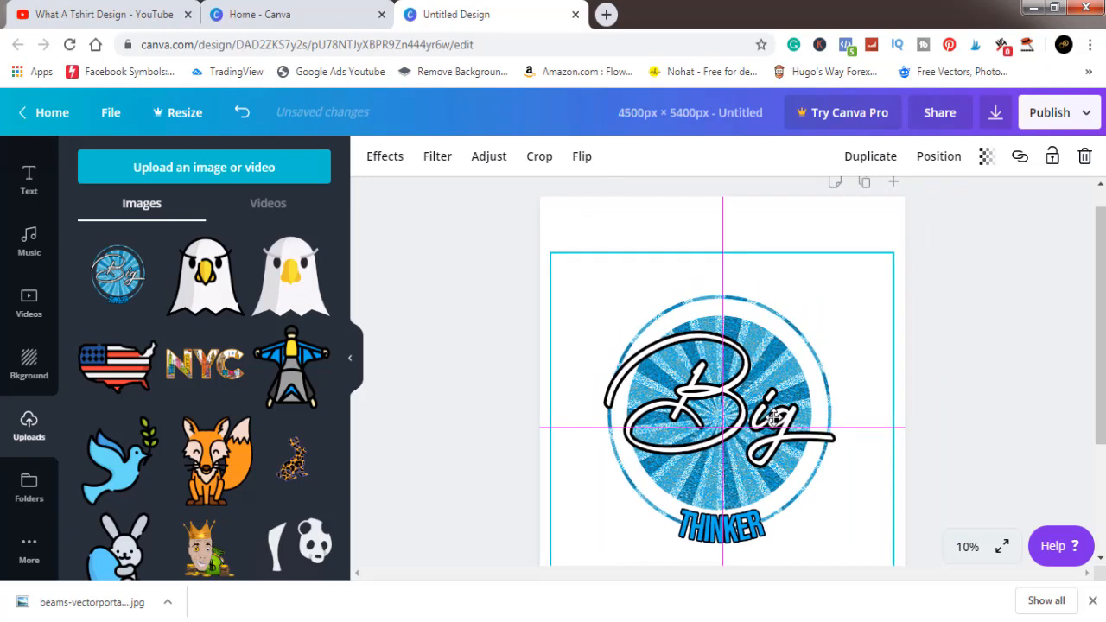
pyautogui.moveTo(772, 417); pyautogui.dragTo(772, 416)
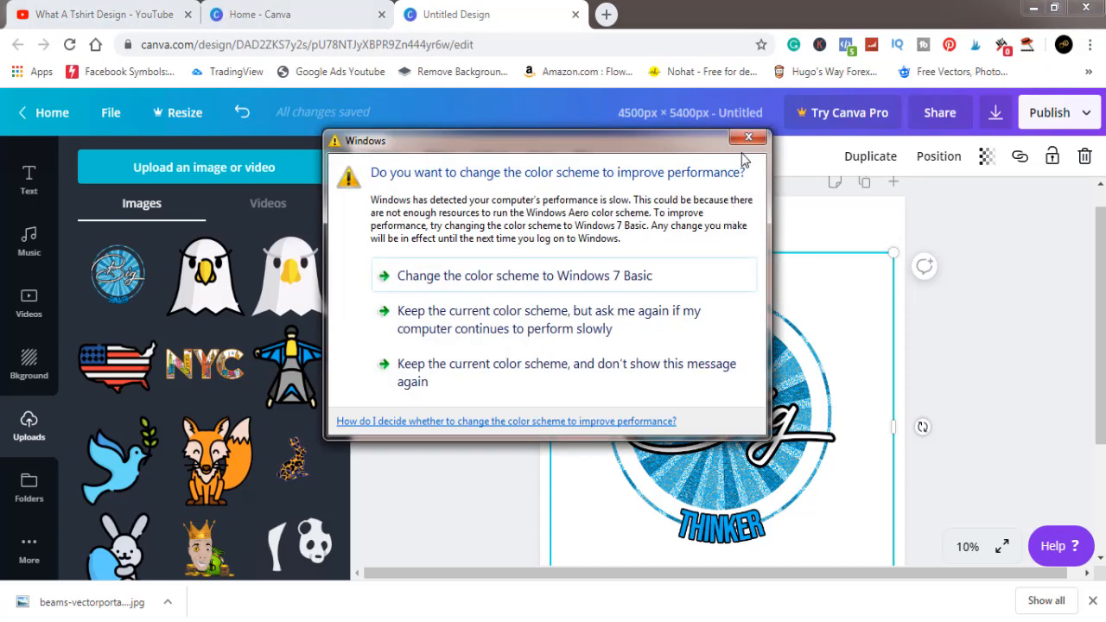
# - Dismiss the Windows colour scheme prompt and download the Canva design as a 4500 × 5400 px PNG, closing the Canva Pro offer
pyautogui.click(749, 137)
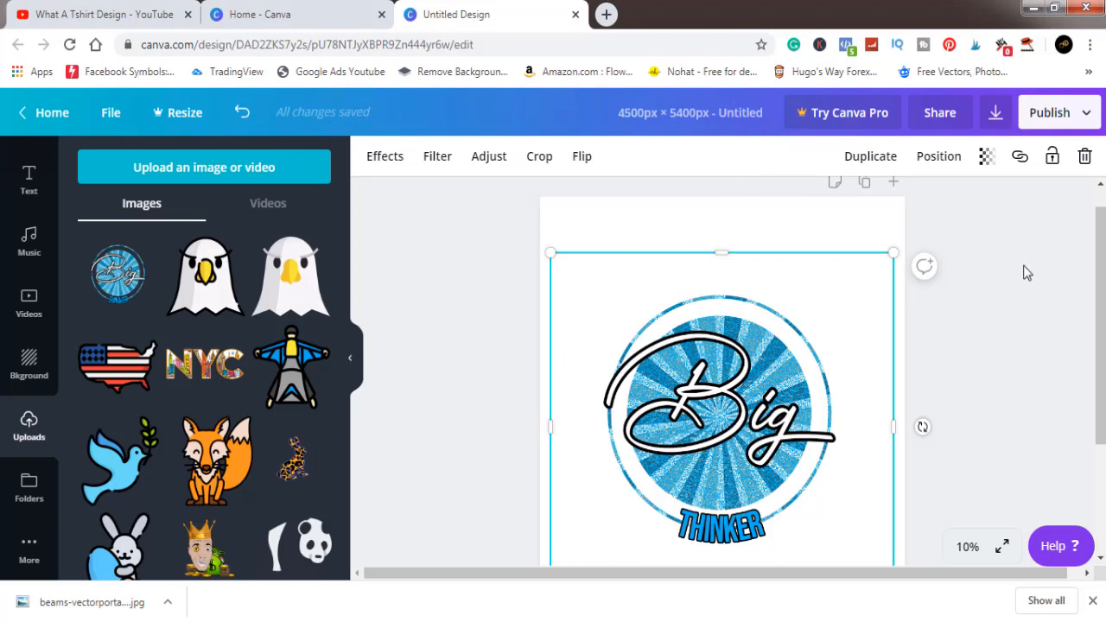
pyautogui.click(996, 121)
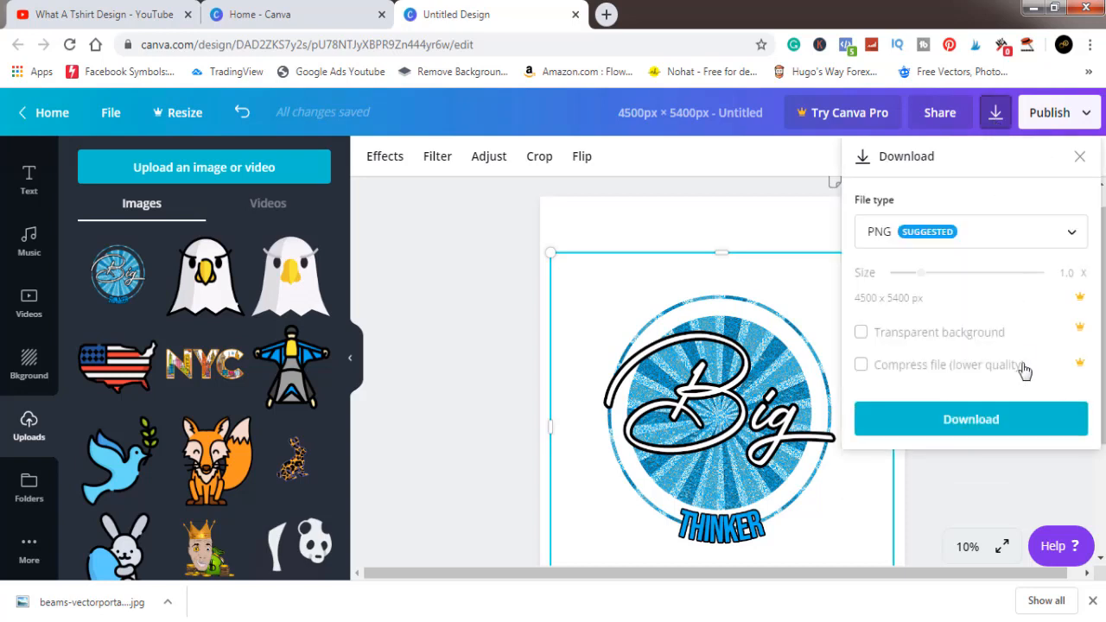
pyautogui.click(1025, 425)
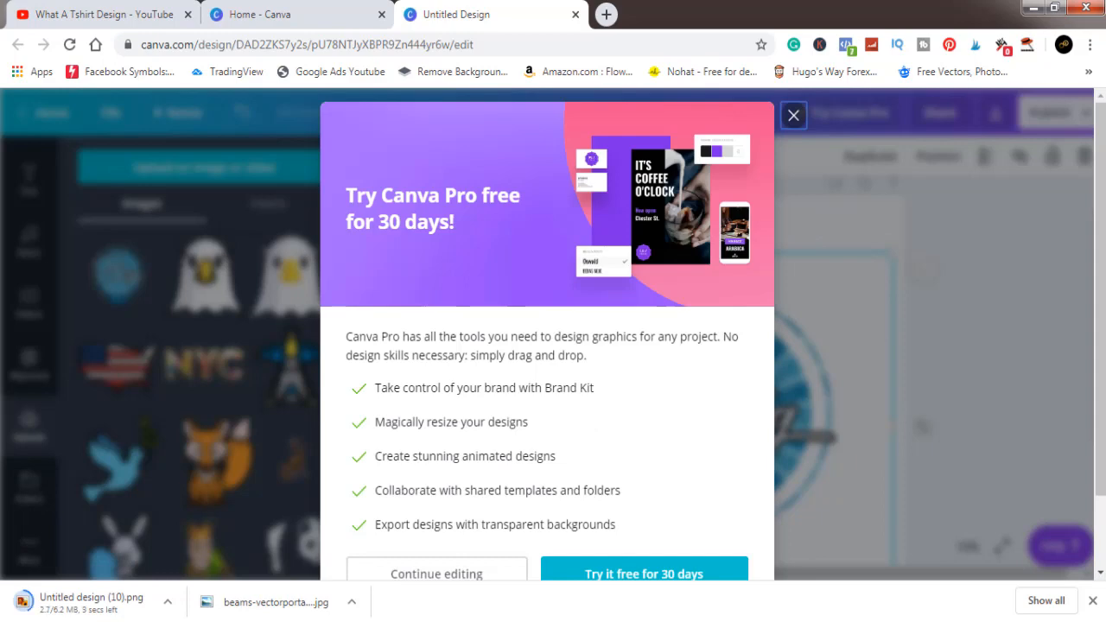
pyautogui.click(794, 118)
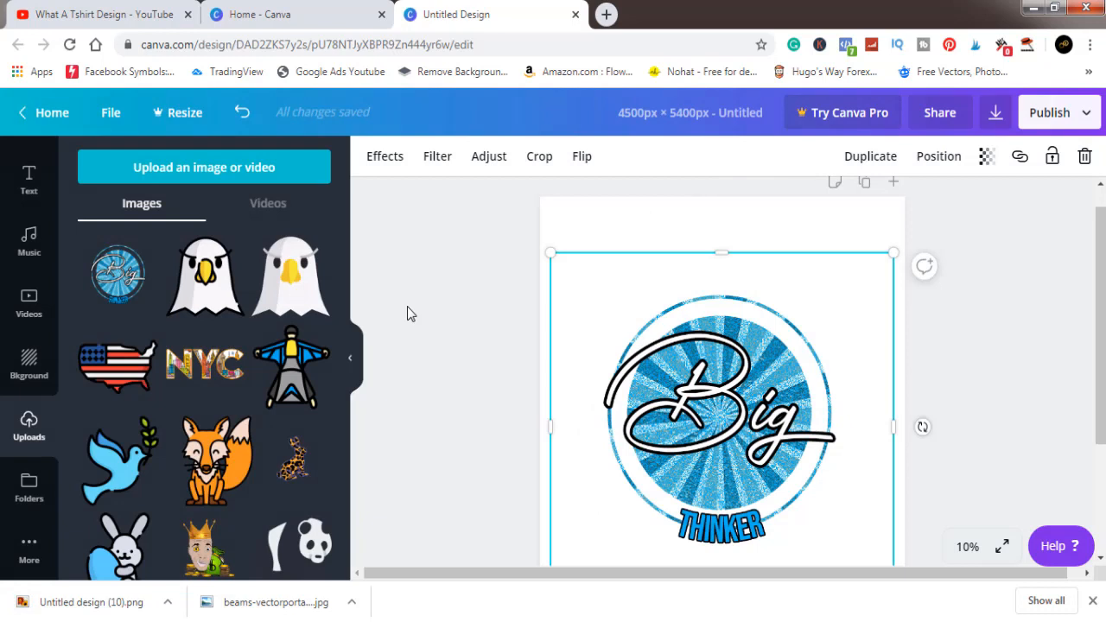
# - Locate the downloaded Untitled design (10).png in its folder and open it in Adobe Photoshop CC
pyautogui.click(167, 603)
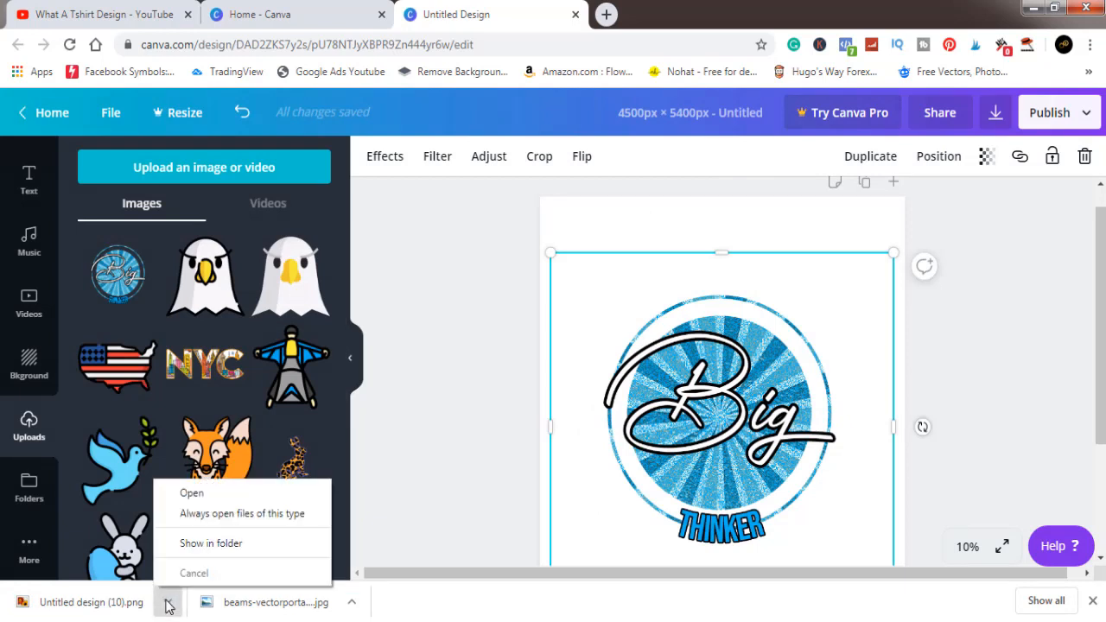
pyautogui.click(215, 546)
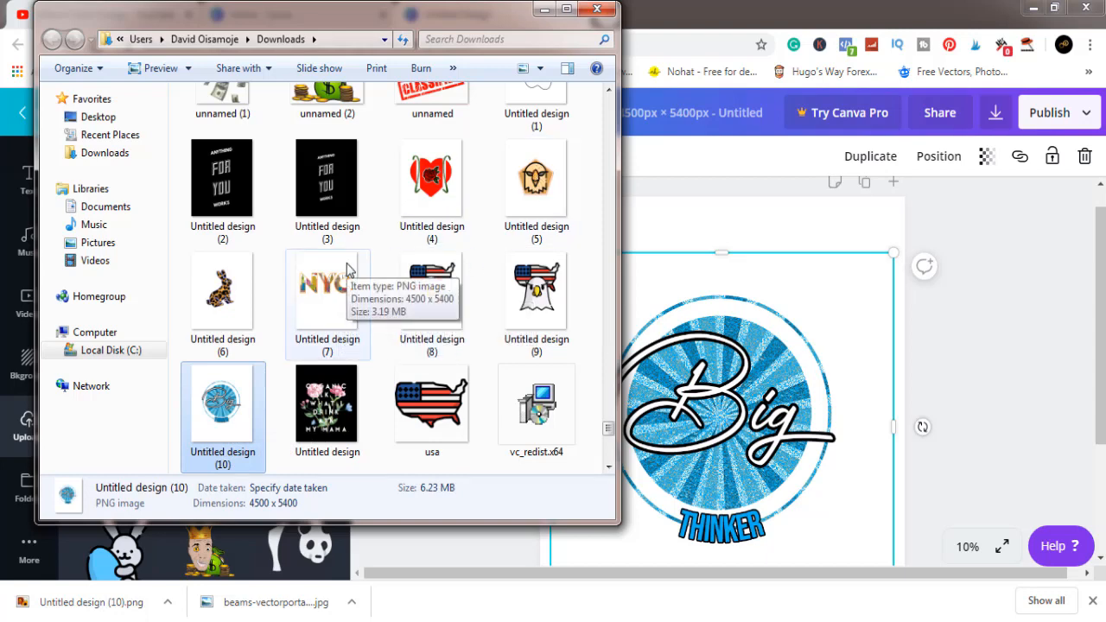
pyautogui.rightClick(229, 413)
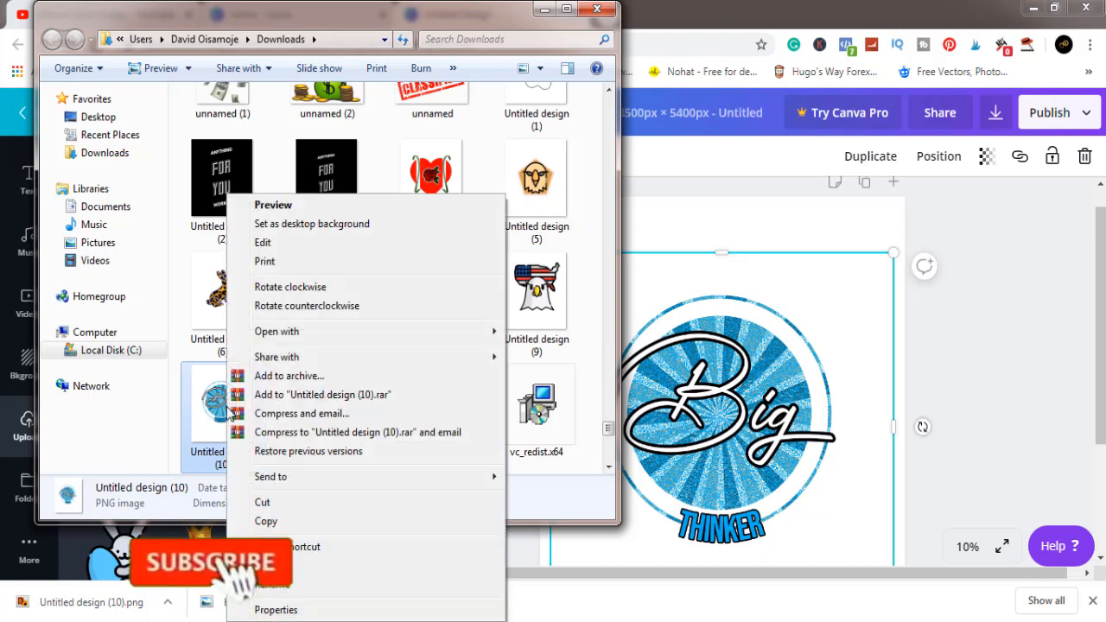
pyautogui.moveTo(316, 331)
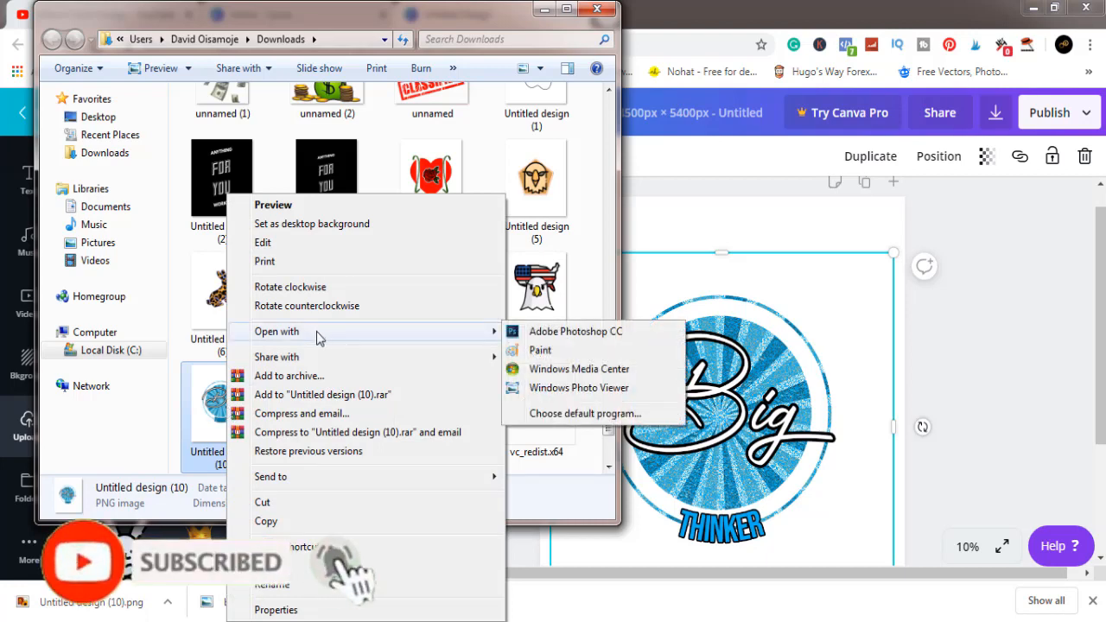
pyautogui.click(605, 333)
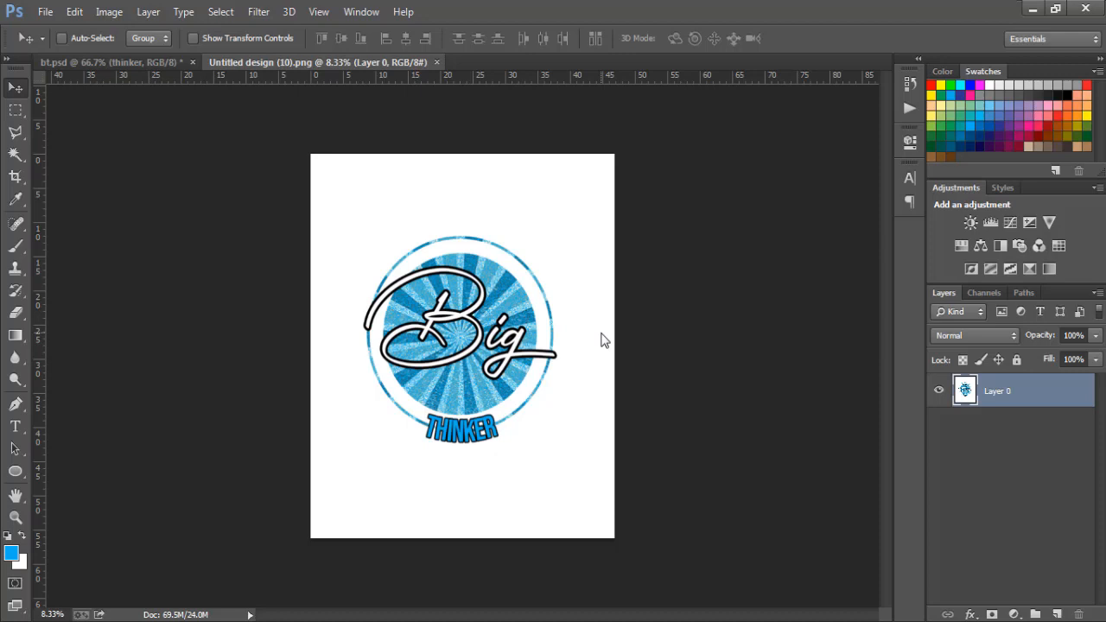
# - Add a new blank layer and delete the white background around the artwork on Layer 0 using the Magic Wand tool
pyautogui.click(1058, 613)
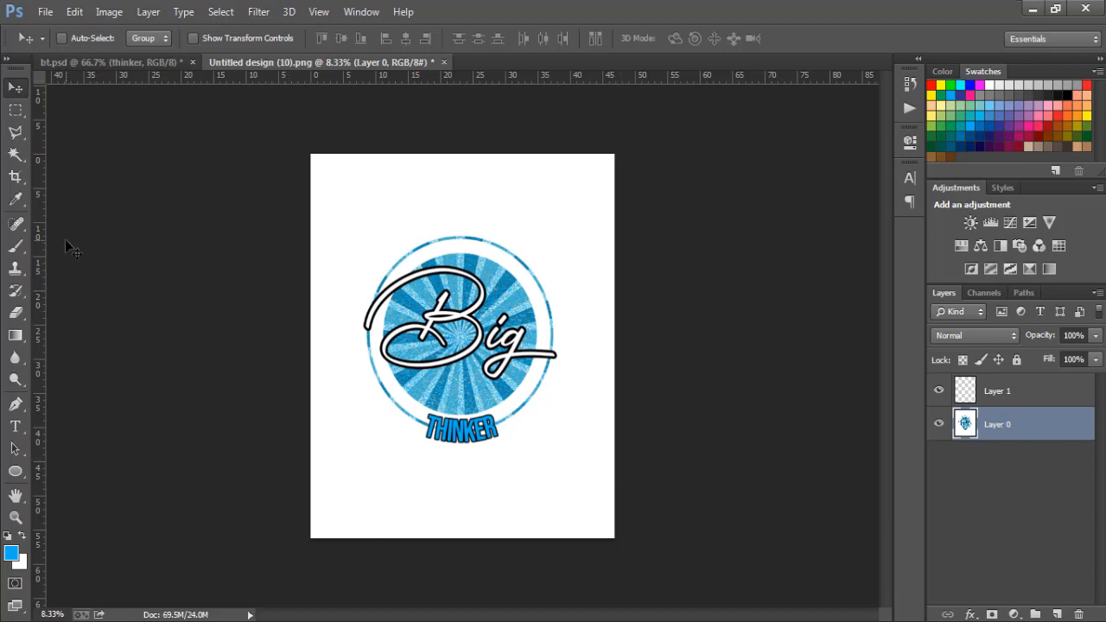
pyautogui.click(16, 159)
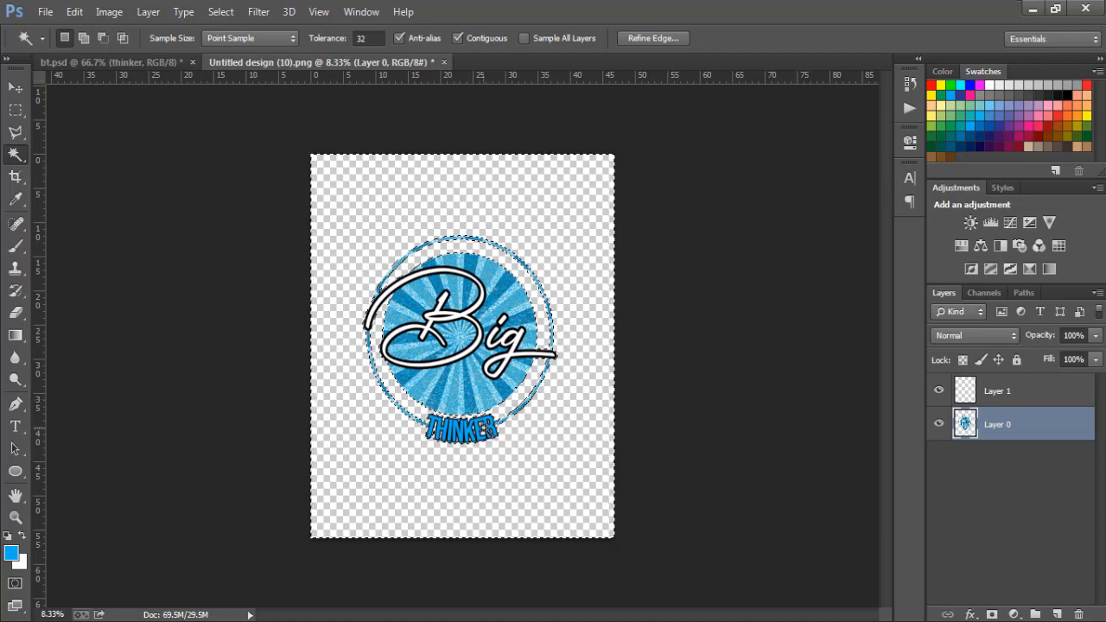
pyautogui.hotkey('ctrl', 'd')
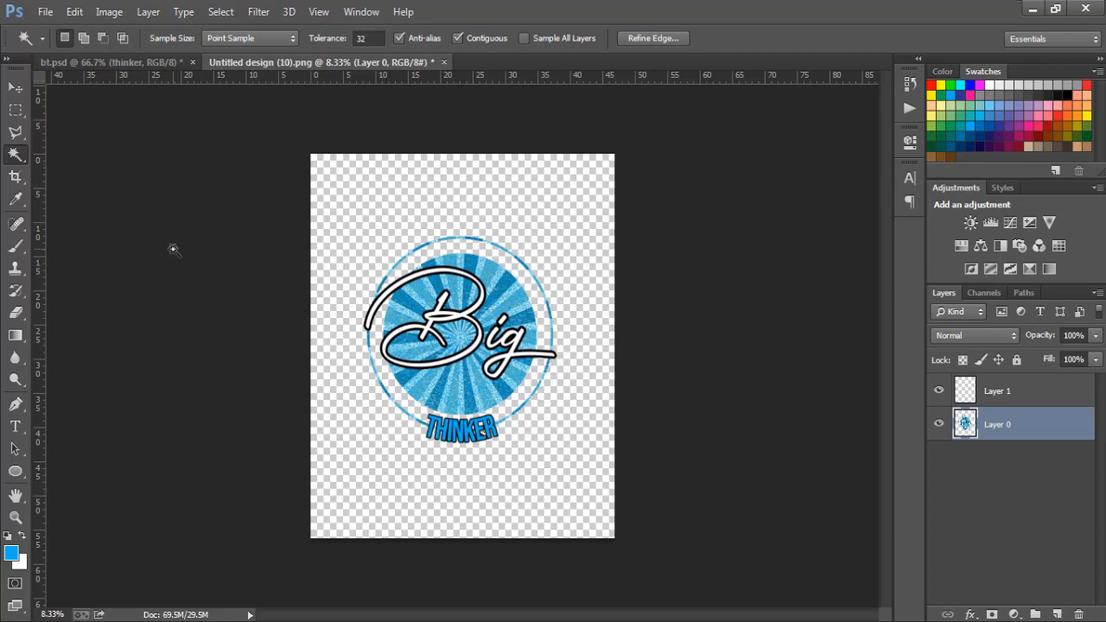
pyautogui.click(15, 87)
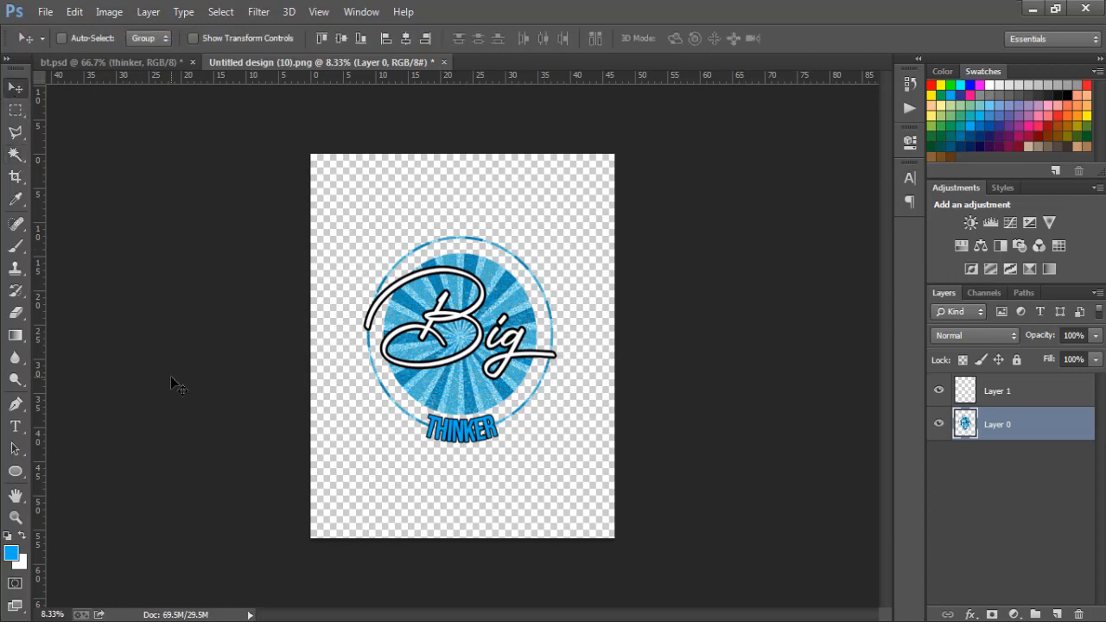
pyautogui.hotkey('ctrl', 't')
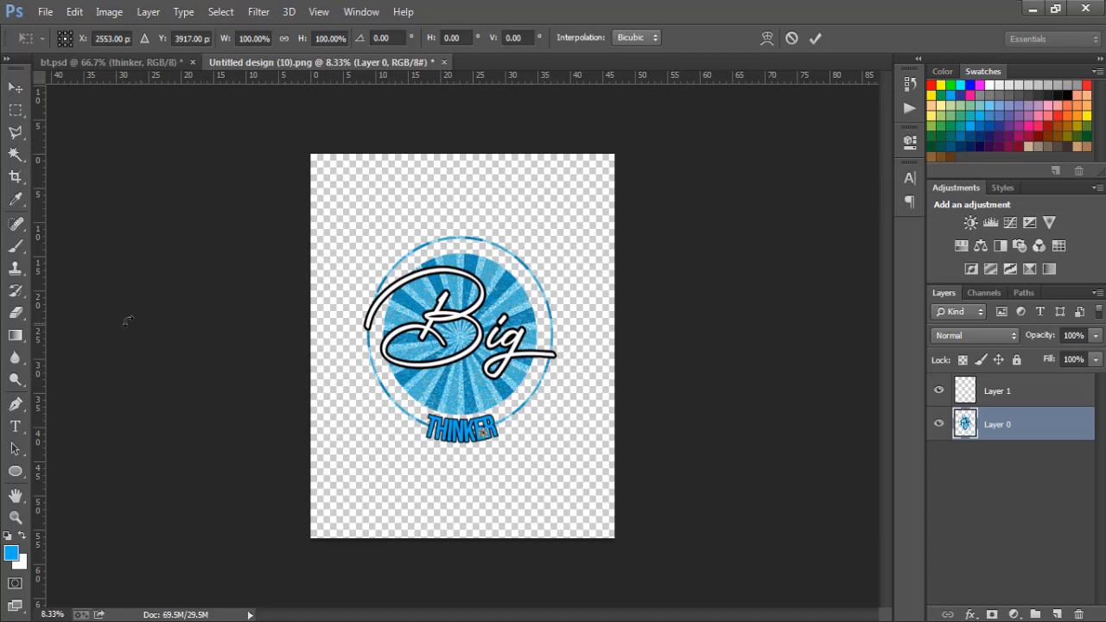
pyautogui.click(15, 153)
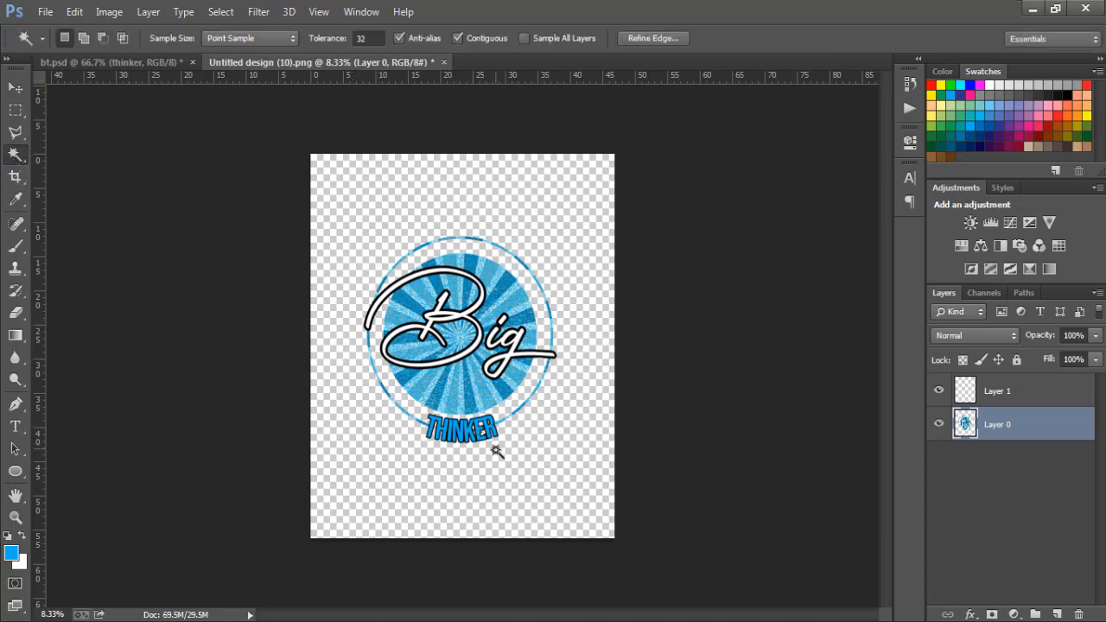
# - Clear the selection, enlarge the Layer 0 artwork to nearly the full canvas width with Free Transform, and centre it
pyautogui.hotkey('ctrl', 'd')
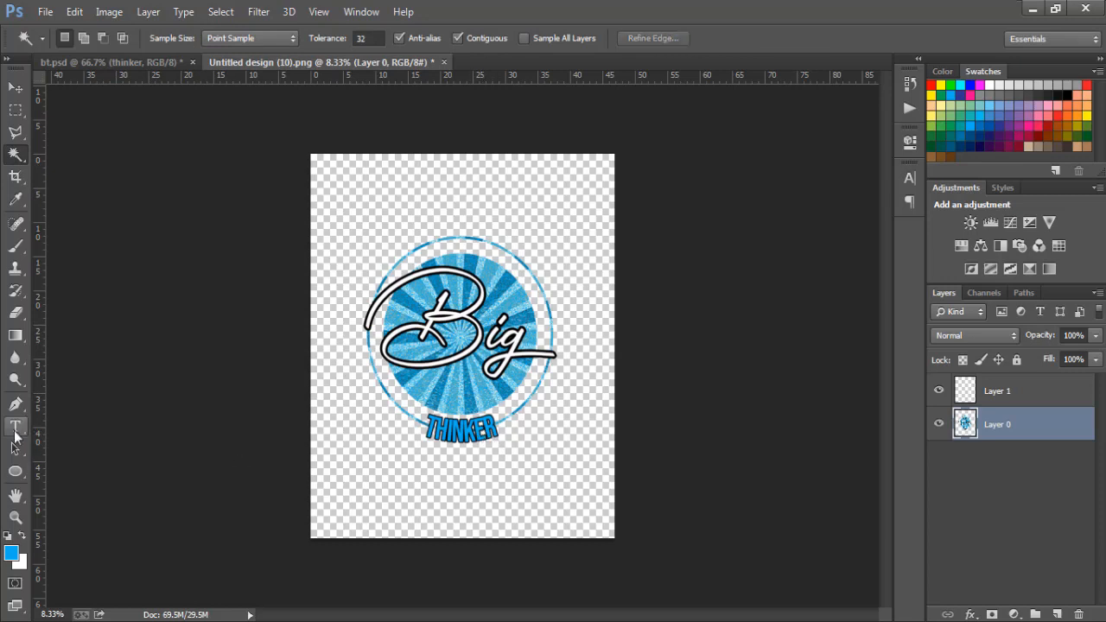
pyautogui.click(14, 88)
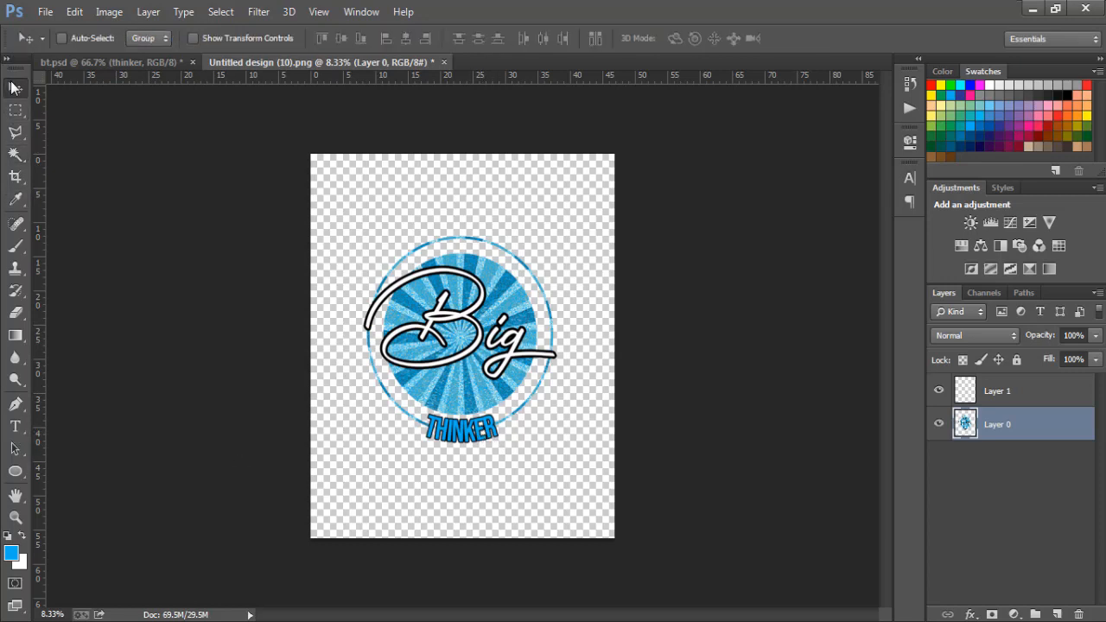
pyautogui.hotkey('ctrl', 't')
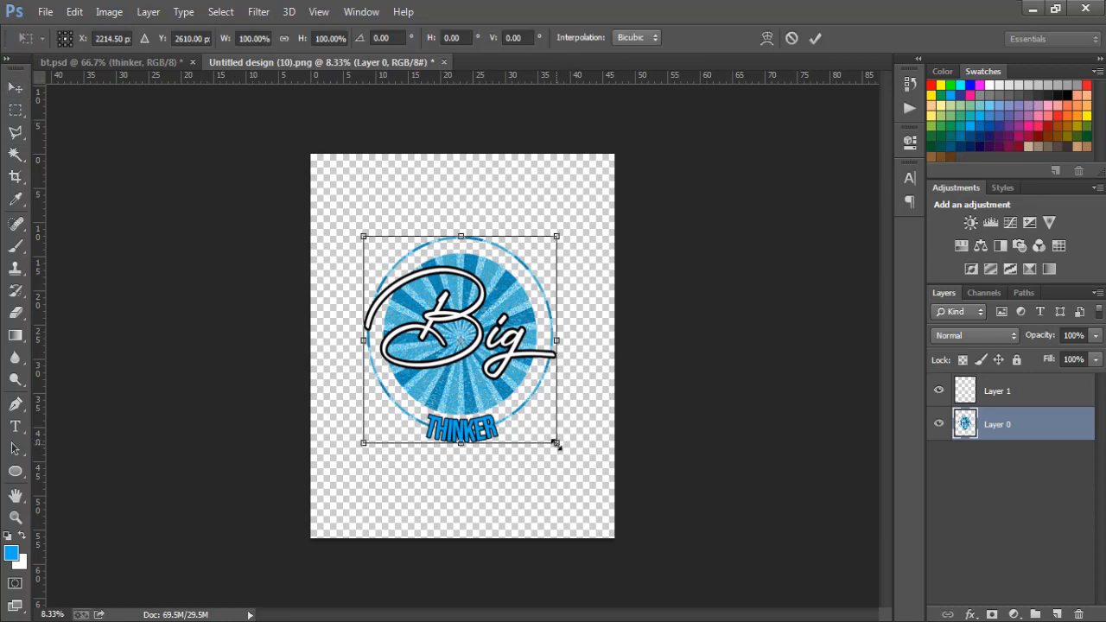
pyautogui.moveTo(557, 443); pyautogui.dragTo(600, 516)
pyautogui.press('Return')
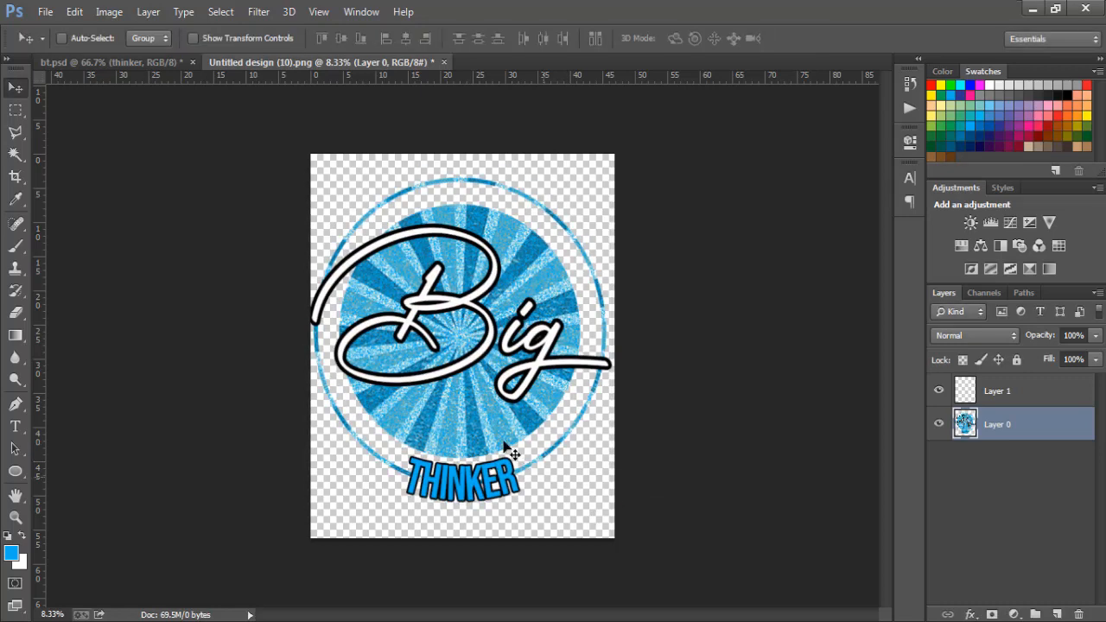
pyautogui.moveTo(488, 435)
pyautogui.mouseDown()
pyautogui.moveTo(485, 452)
pyautogui.moveTo(494, 441)
pyautogui.mouseUp()
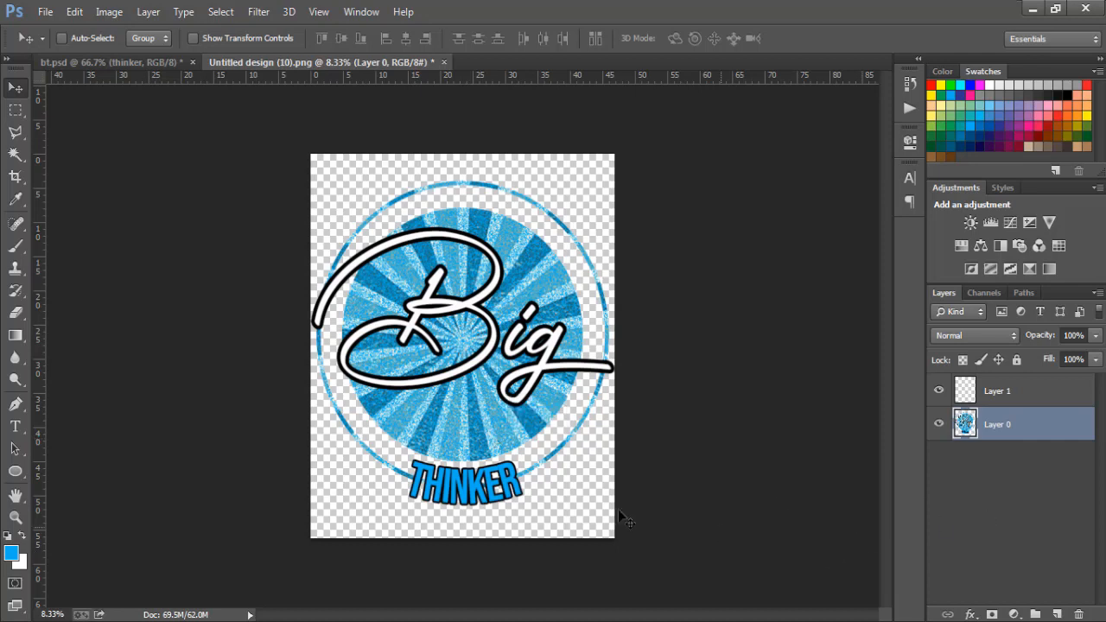
# - Select the small leftover area within the THINKER lettering on Layer 0 using the Magic Wand tool
pyautogui.click(11, 154)
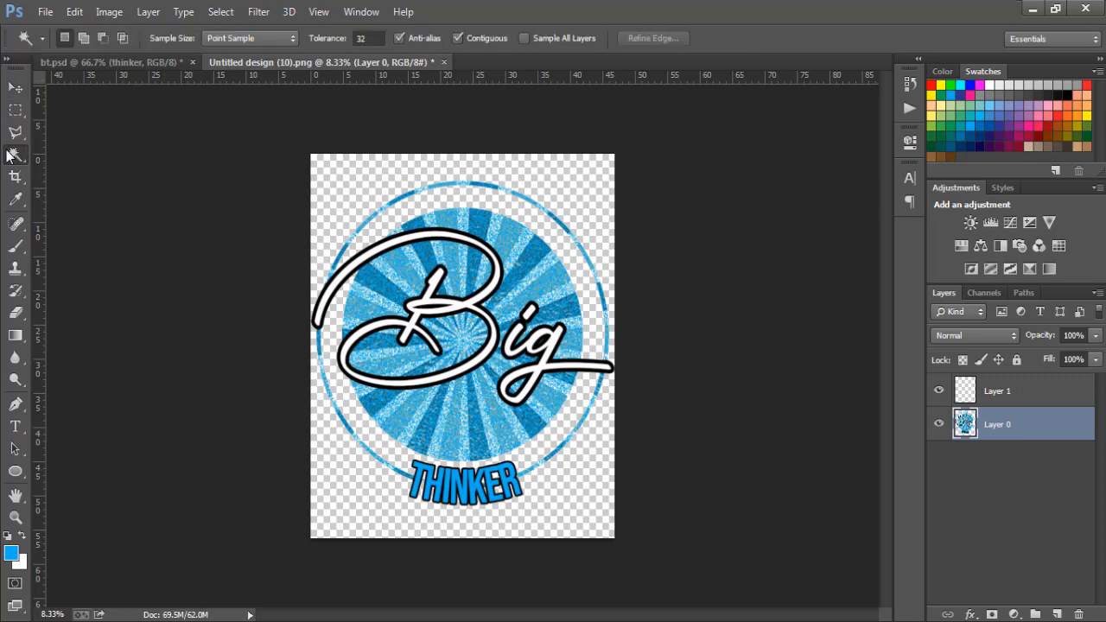
pyautogui.click(485, 484)
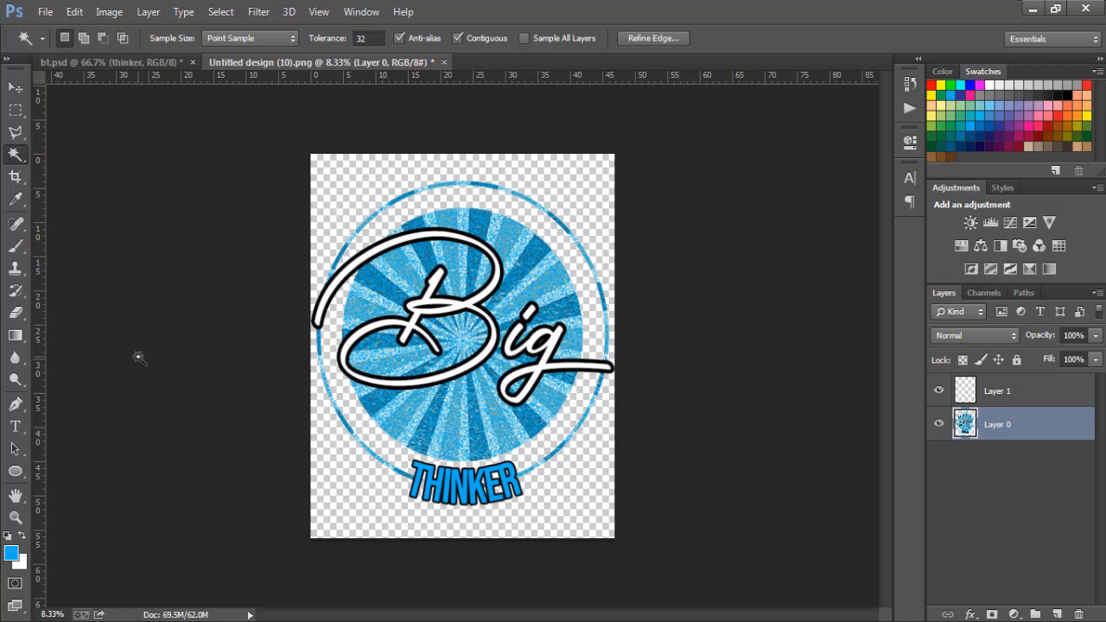
pyautogui.click(15, 88)
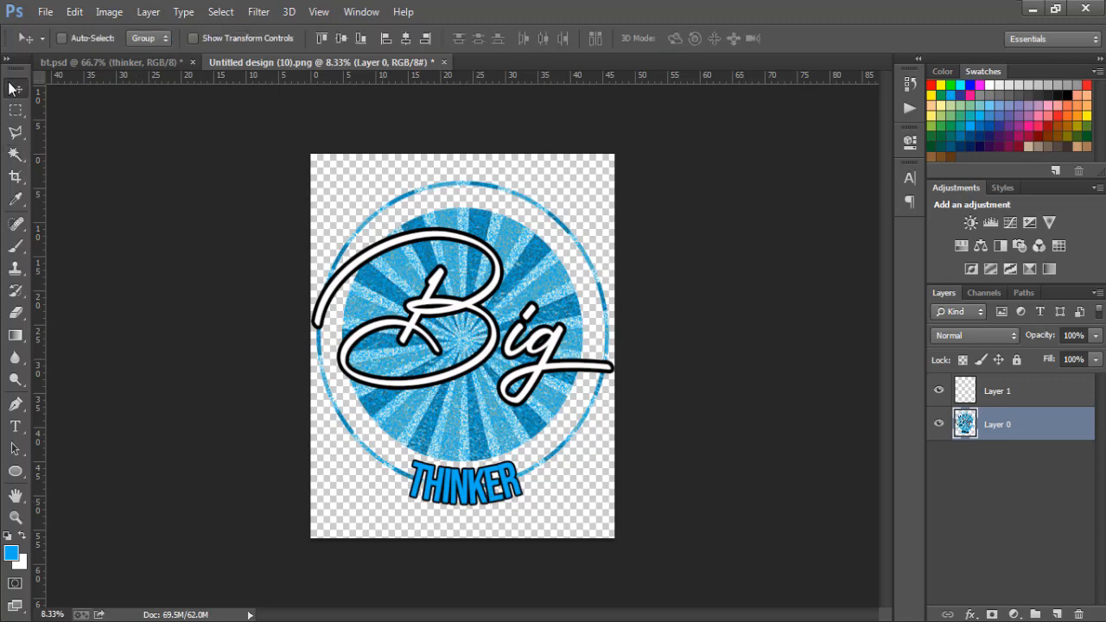
# - Save the artwork as a PNG named bt in the Pictures library, replacing the existing file, with Smallest / Slow compression and no interlacing
pyautogui.click(45, 11)
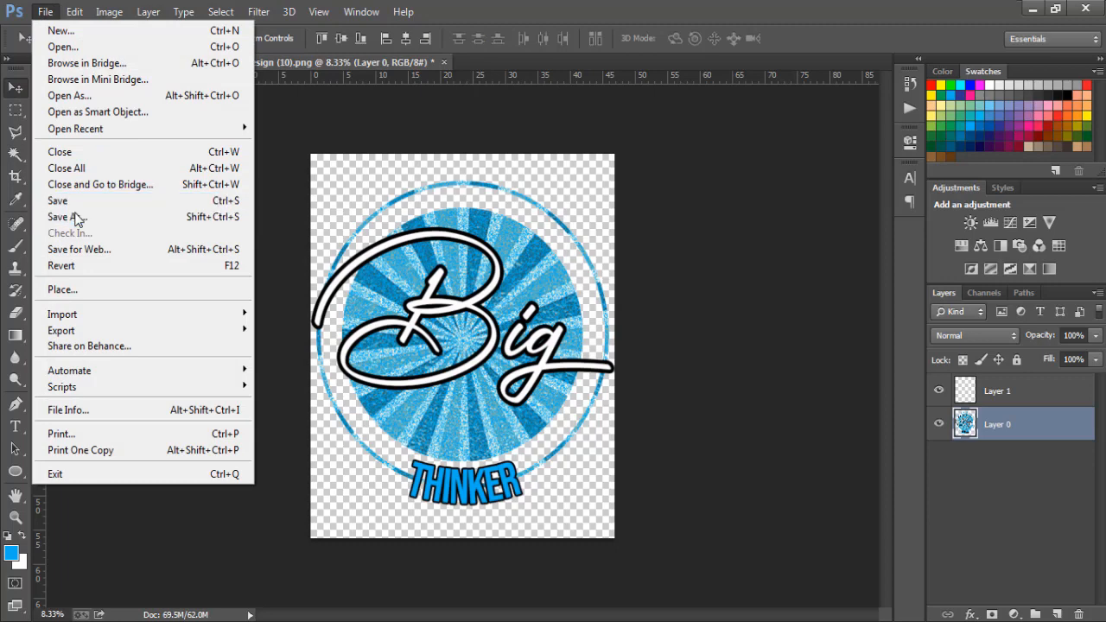
pyautogui.click(75, 217)
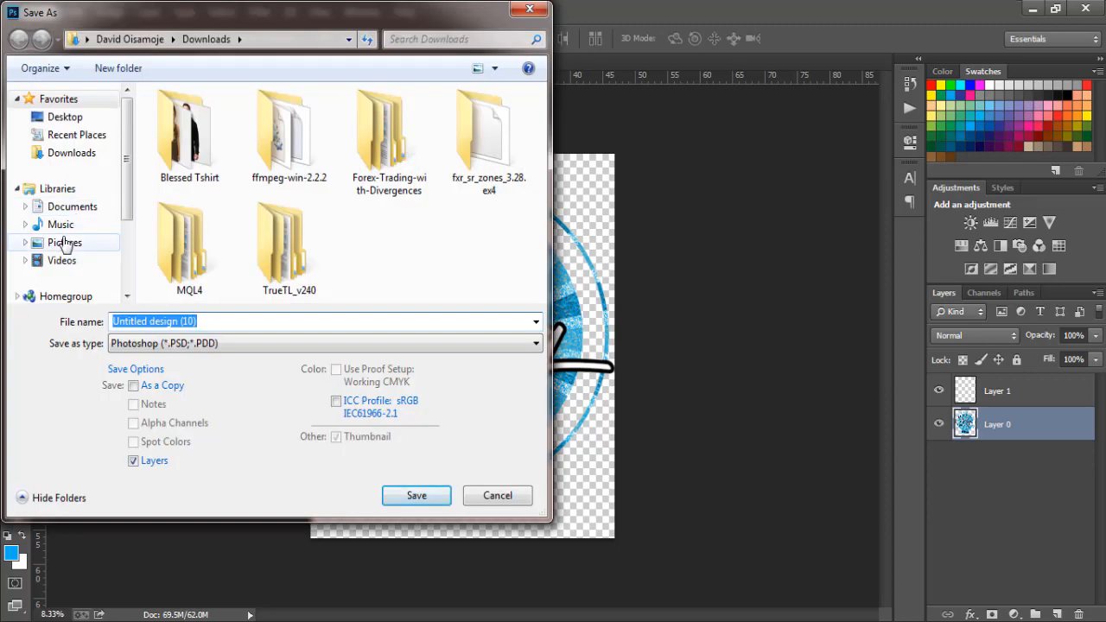
pyautogui.click(65, 242)
pyautogui.click(141, 320)
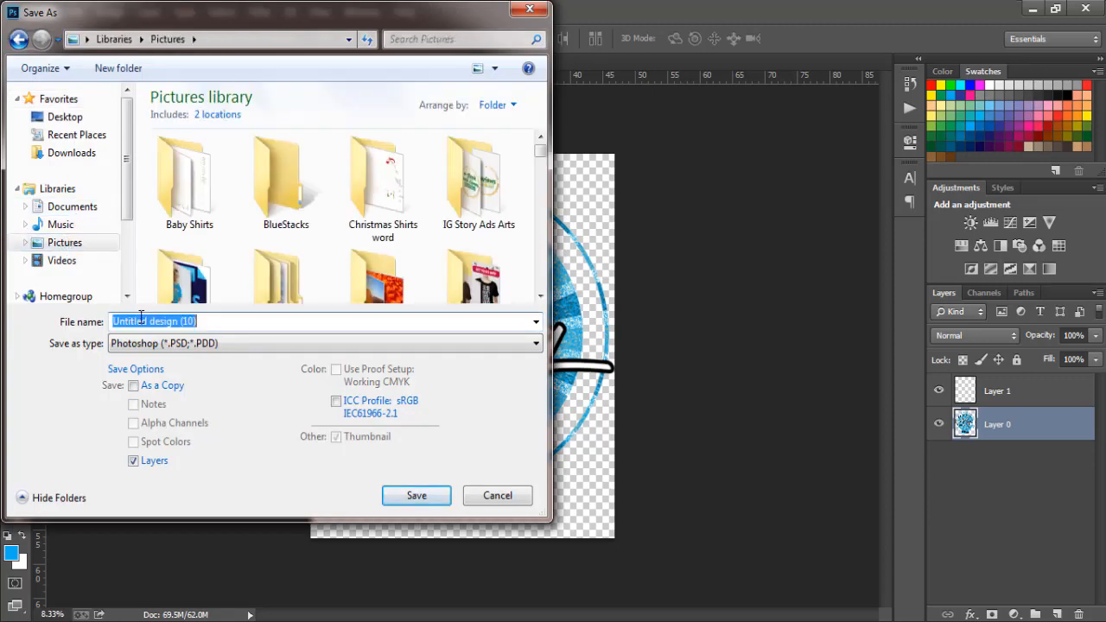
pyautogui.write('b')
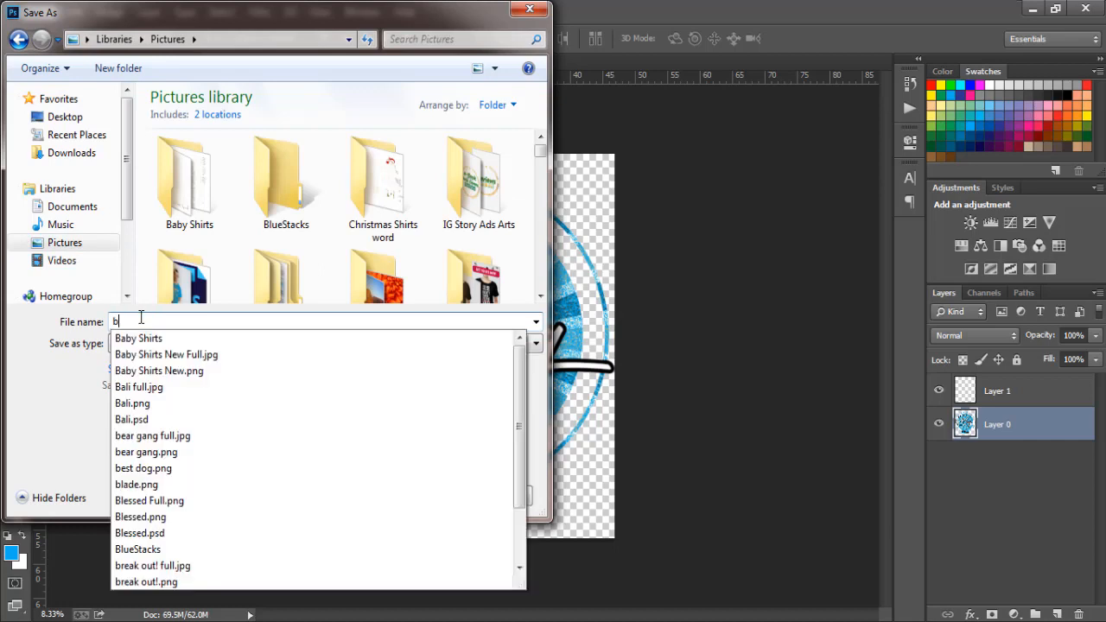
pyautogui.write('t')
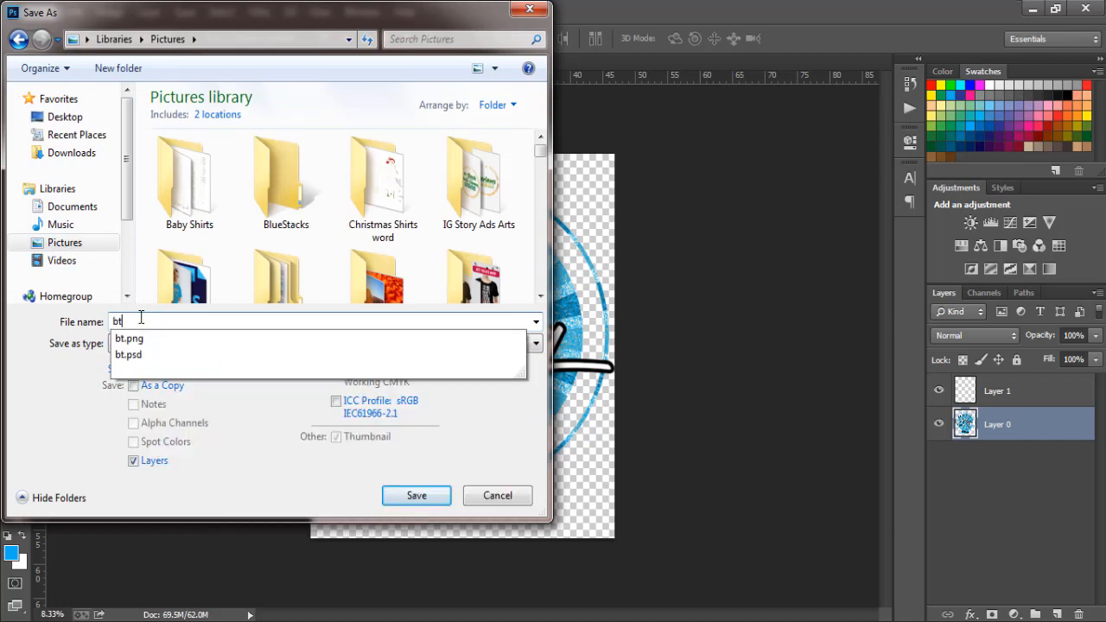
pyautogui.click(46, 432)
pyautogui.click(139, 344)
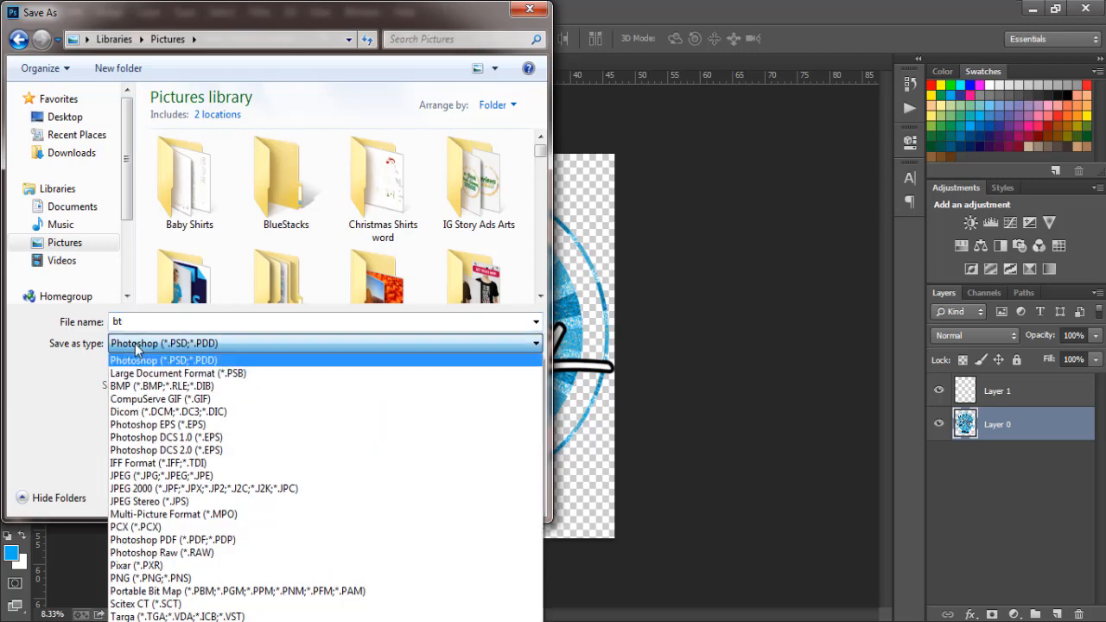
pyautogui.click(153, 579)
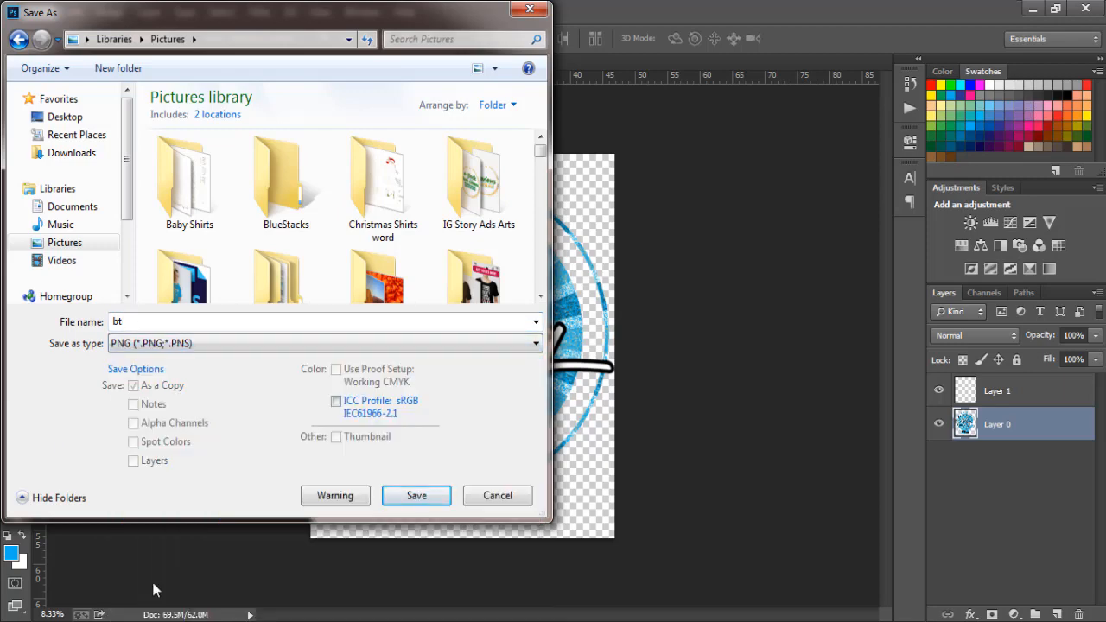
pyautogui.click(408, 506)
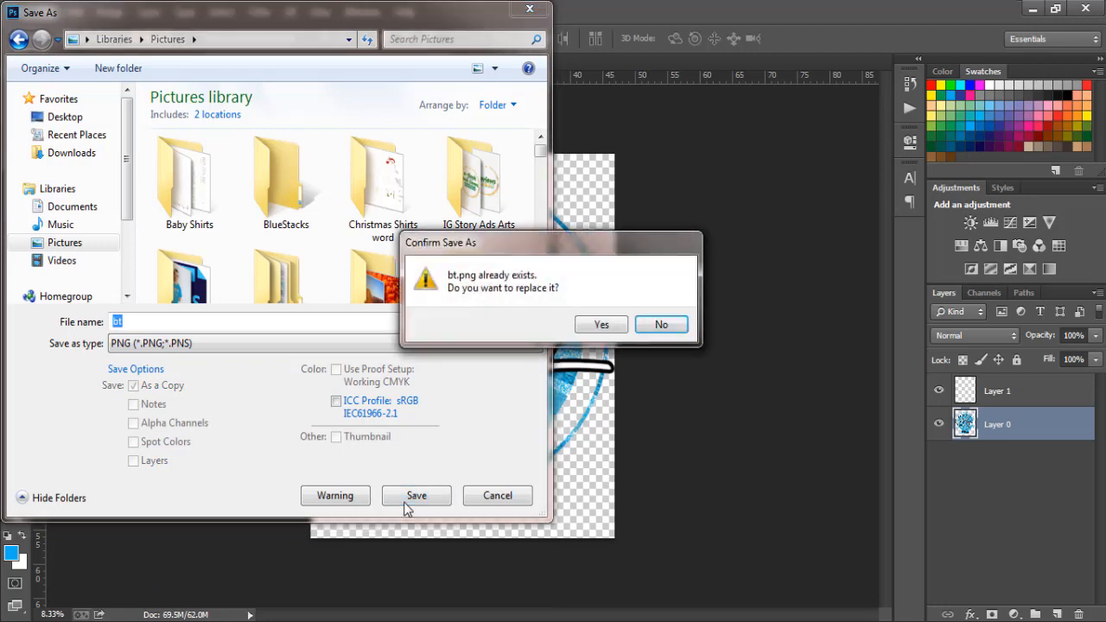
pyautogui.click(596, 326)
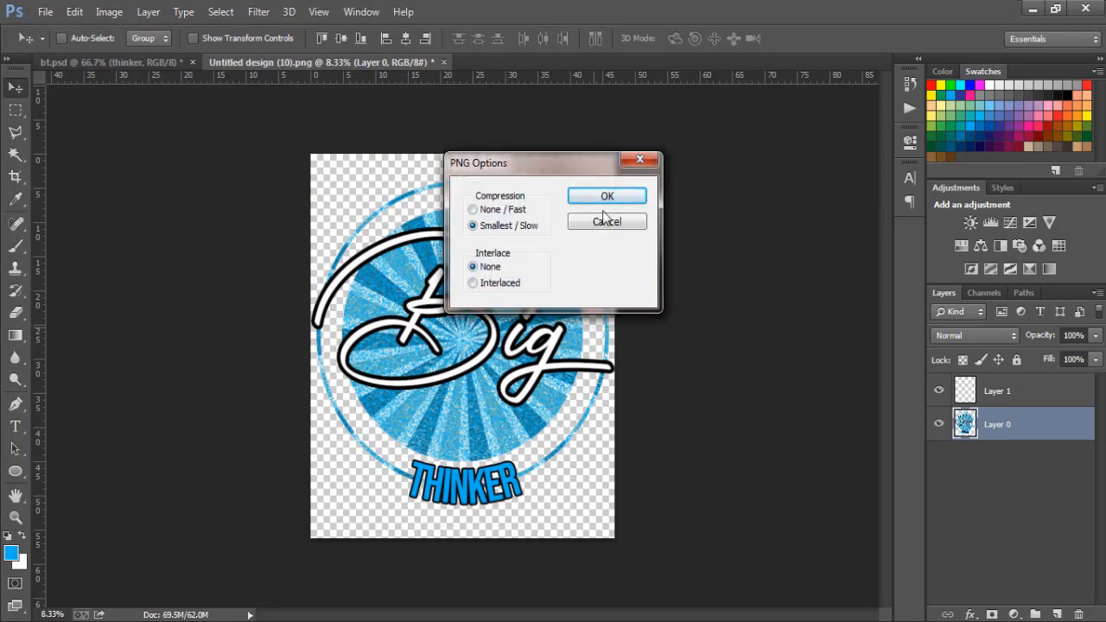
pyautogui.click(607, 198)
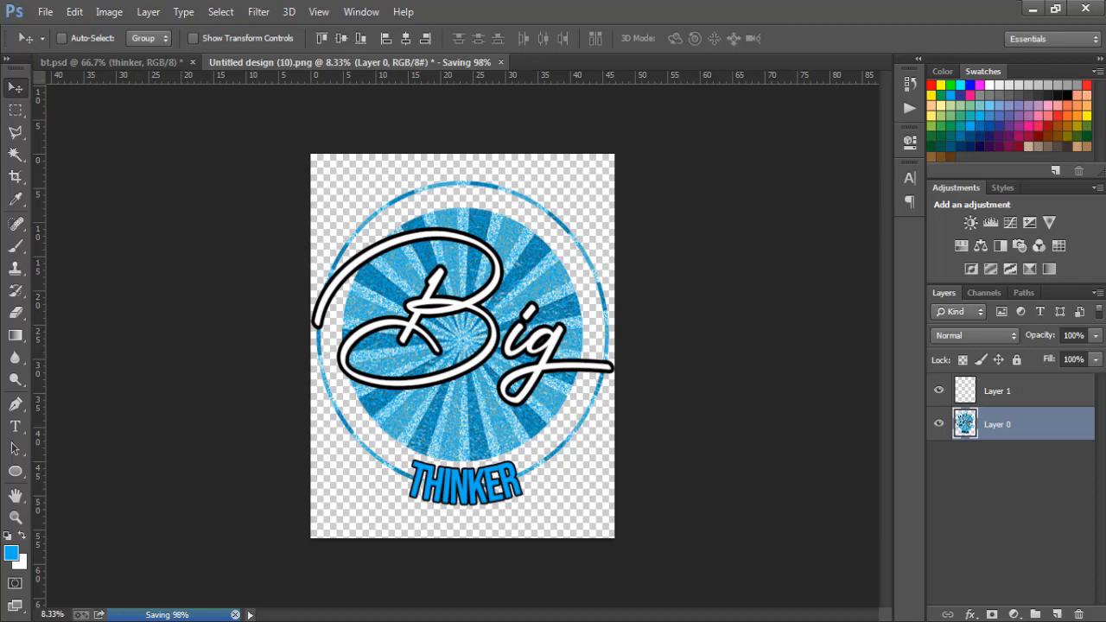
pyautogui.click(525, 621)
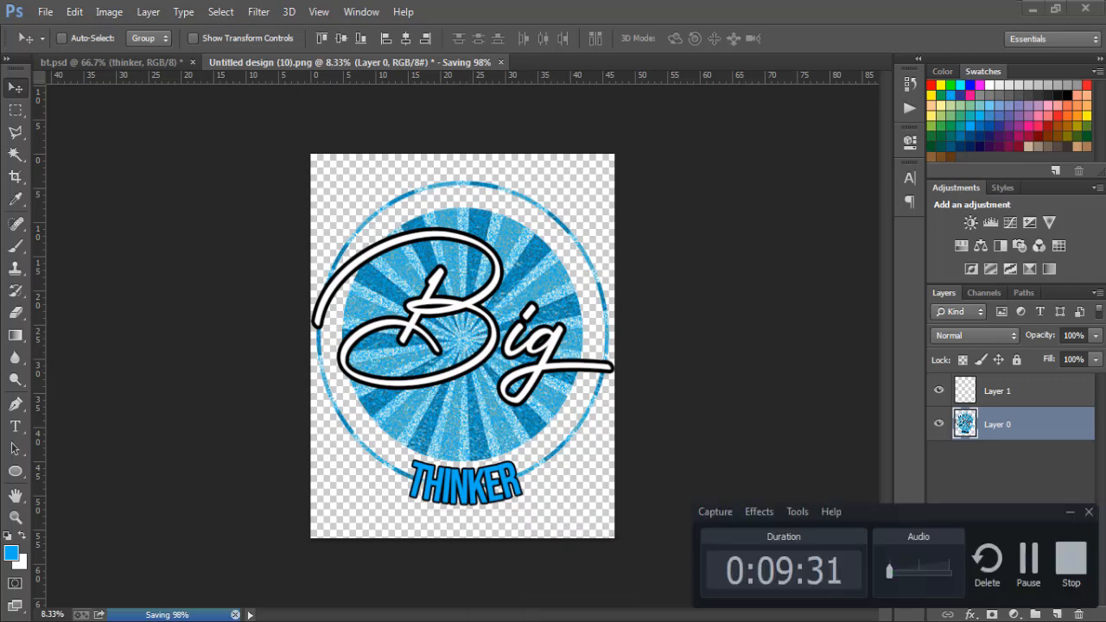
pyautogui.click(524, 621)
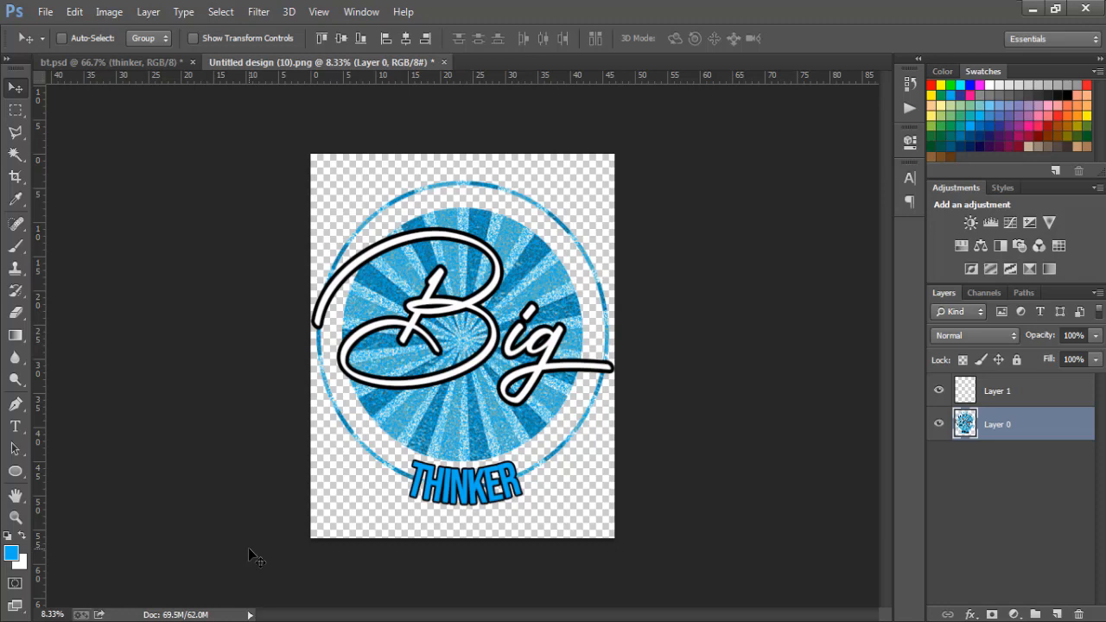
# - Switch to Windows Explorer, find the bt PNG in the Pictures library, and view it in Windows Photo Viewer
pyautogui.hotkey('alt', 'Tab')
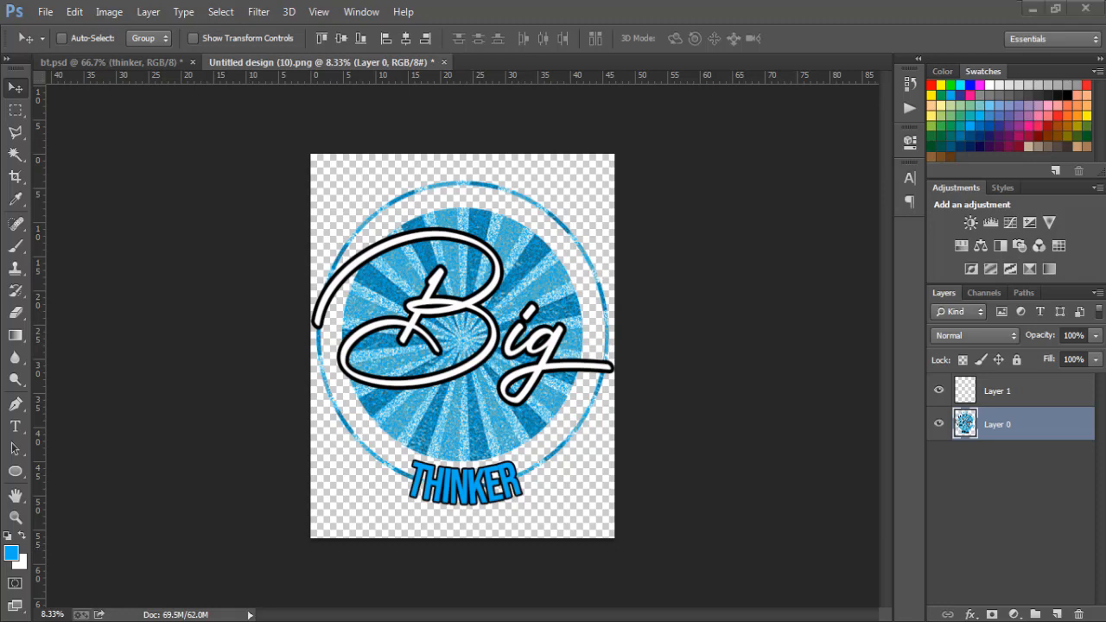
pyautogui.click(118, 245)
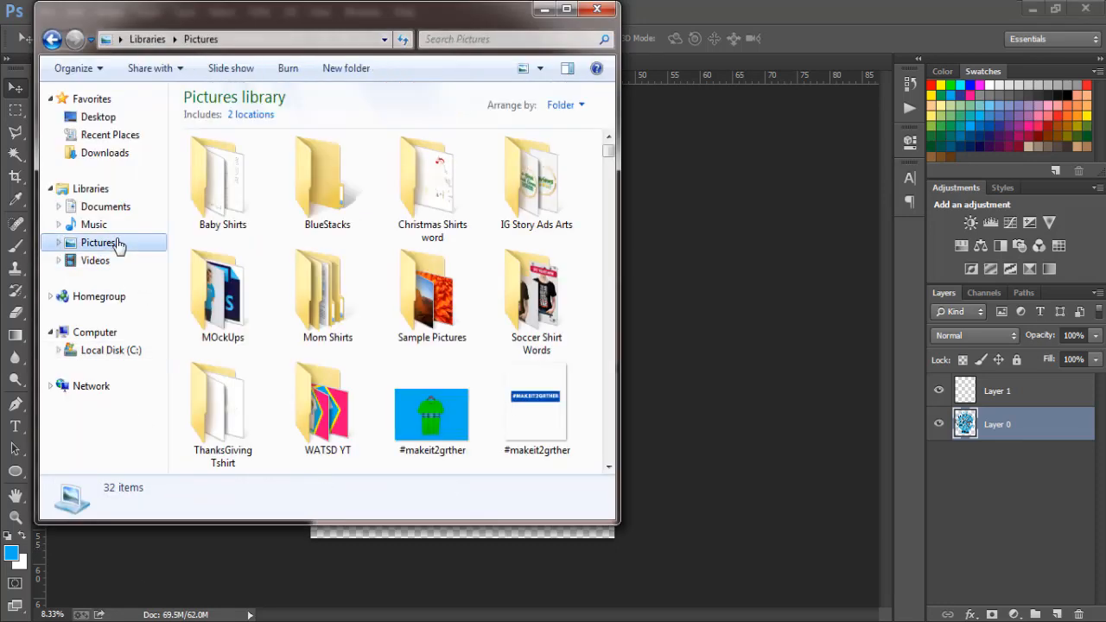
pyautogui.click(327, 311)
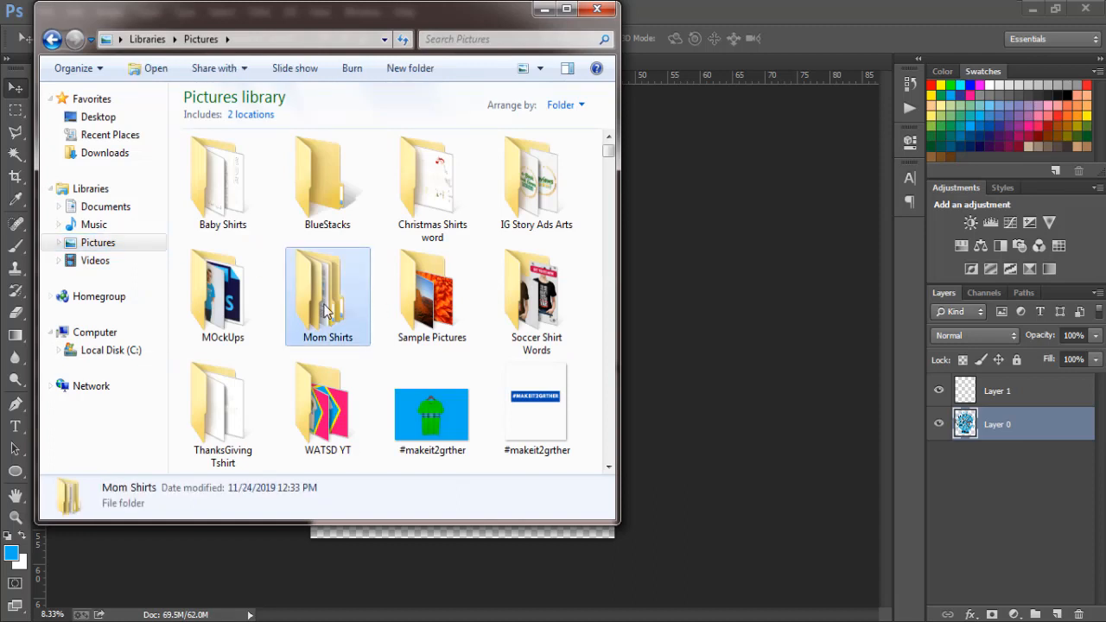
pyautogui.scroll(-3, 326, 312)
pyautogui.write('bt')
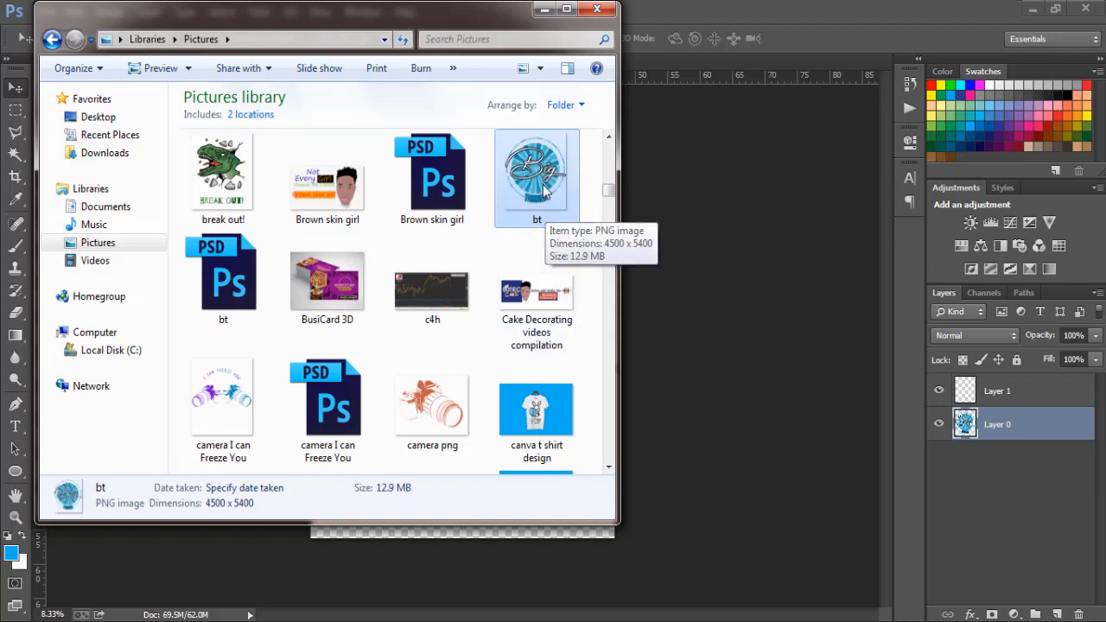
pyautogui.doubleClick(543, 185)
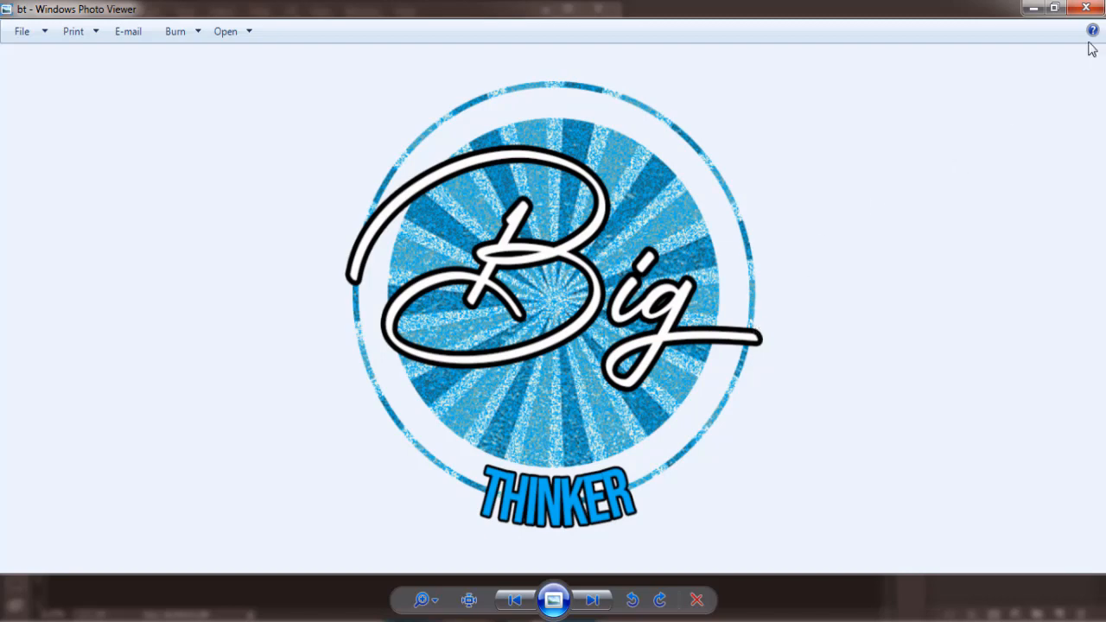
pyautogui.click(1086, 8)
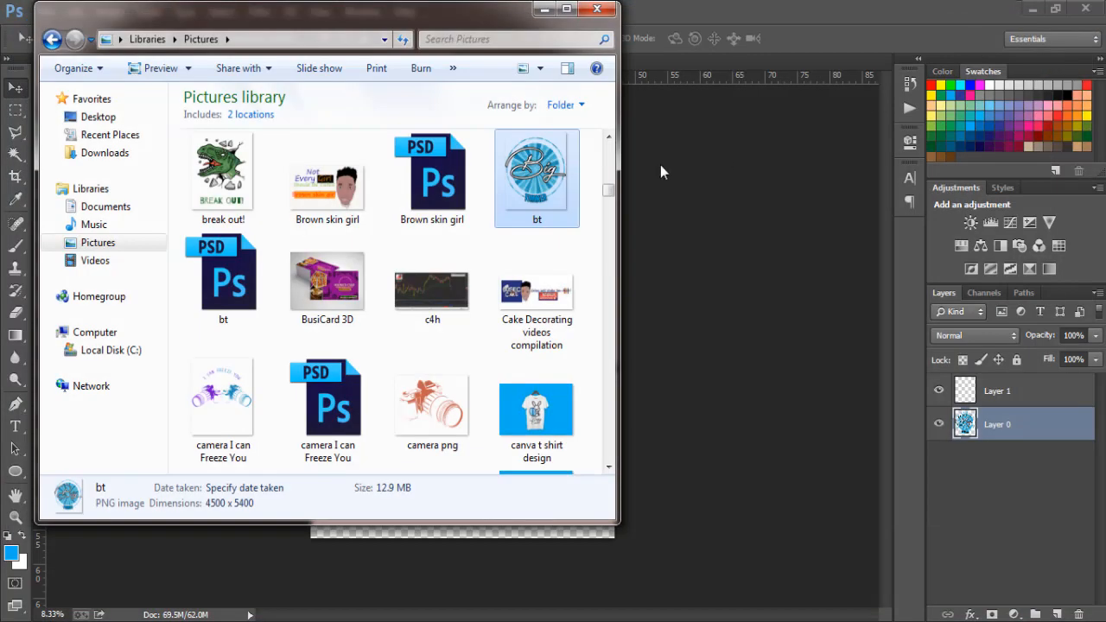
# - Open the New tshirt mockup on hunger PSD from the MOckUps folder in the Pictures library
pyautogui.click(98, 244)
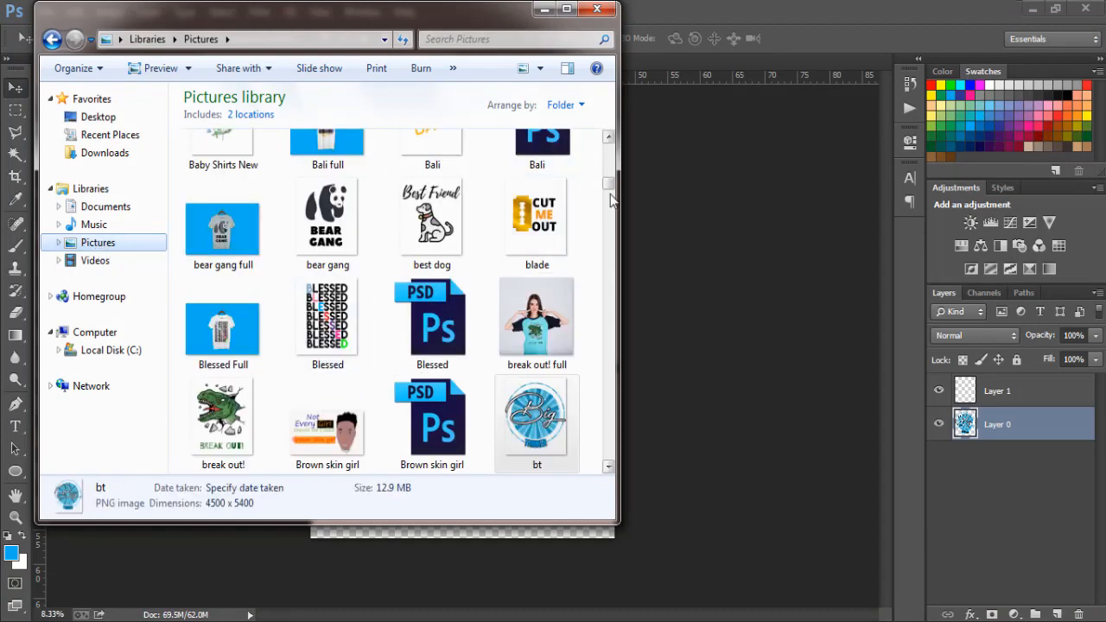
pyautogui.moveTo(610, 185); pyautogui.dragTo(611, 140)
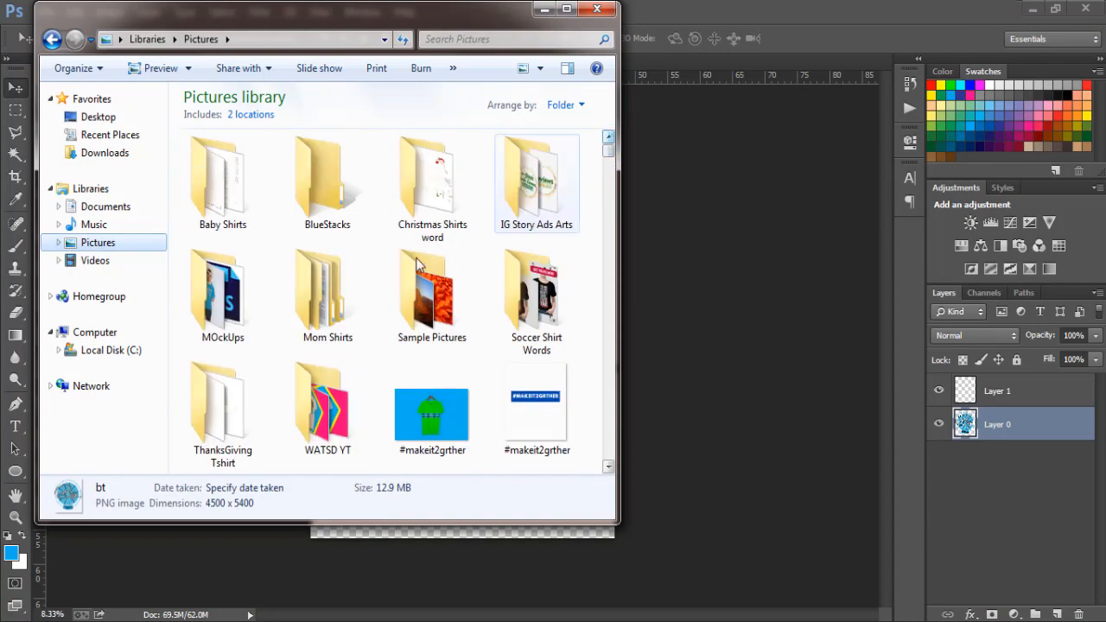
pyautogui.doubleClick(236, 325)
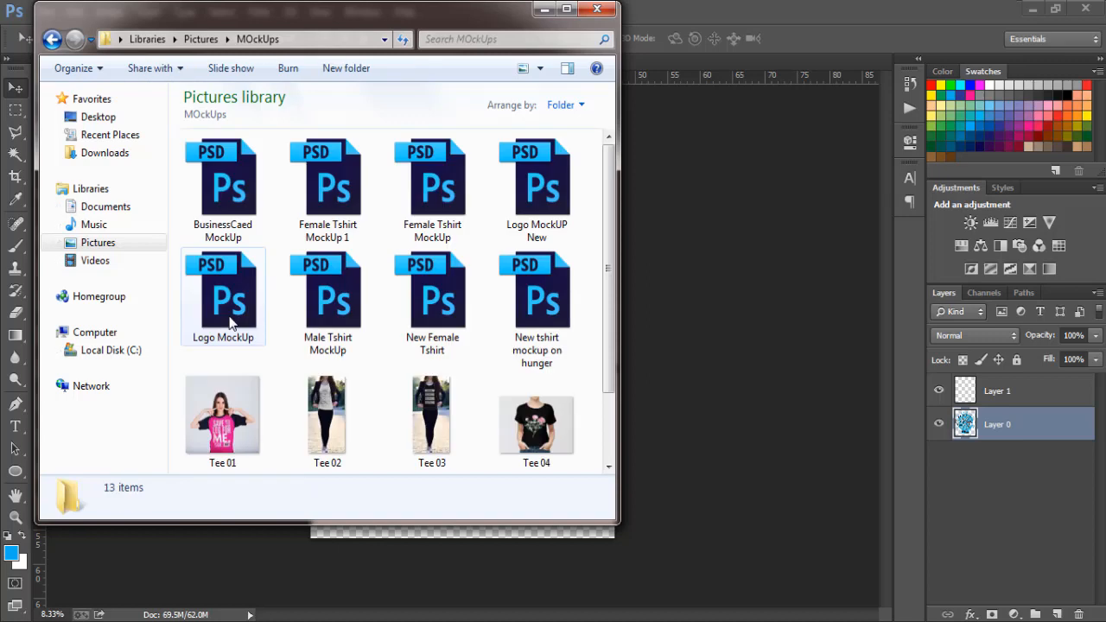
pyautogui.doubleClick(524, 323)
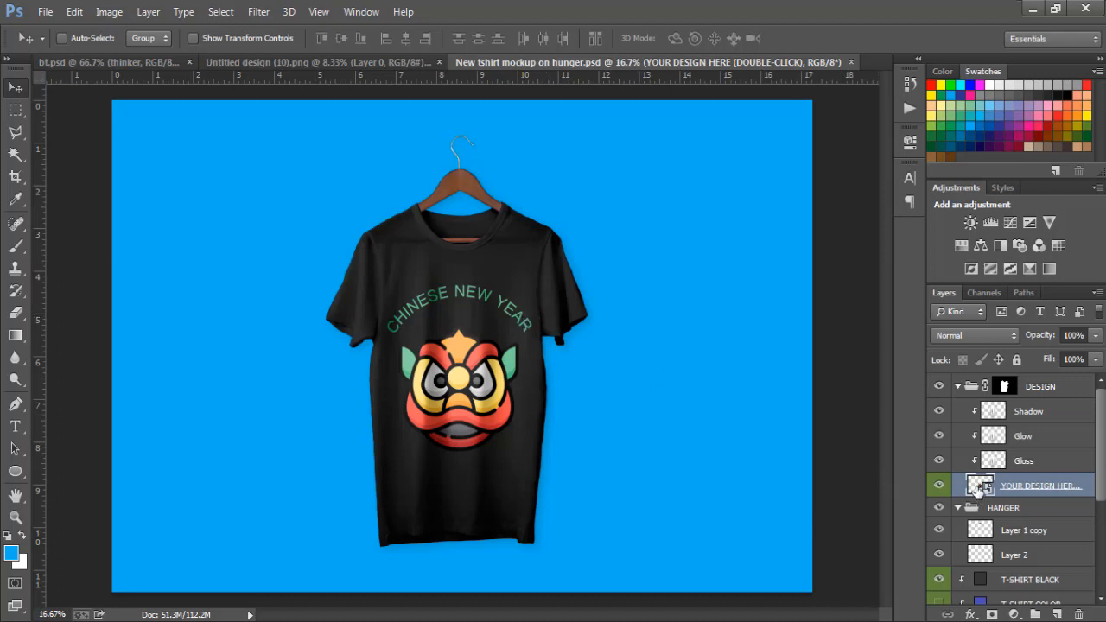
# - Open the mockup's YOUR DESIGN HERE smart object and replace its Chi layer with the bt PNG from the Pictures library
pyautogui.doubleClick(981, 488)
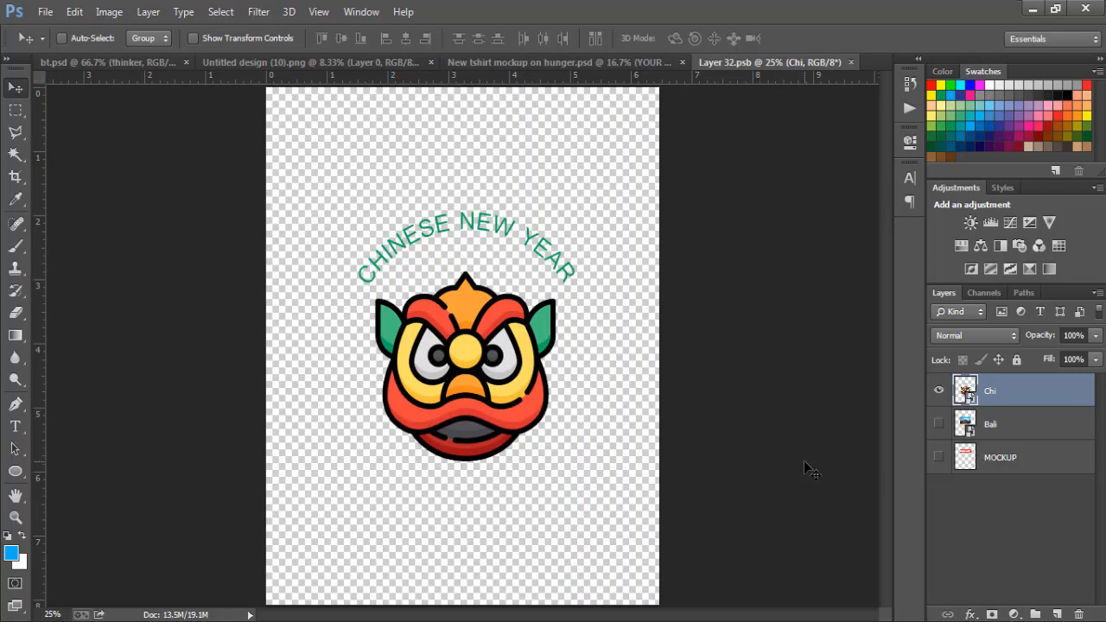
pyautogui.press('Delete')
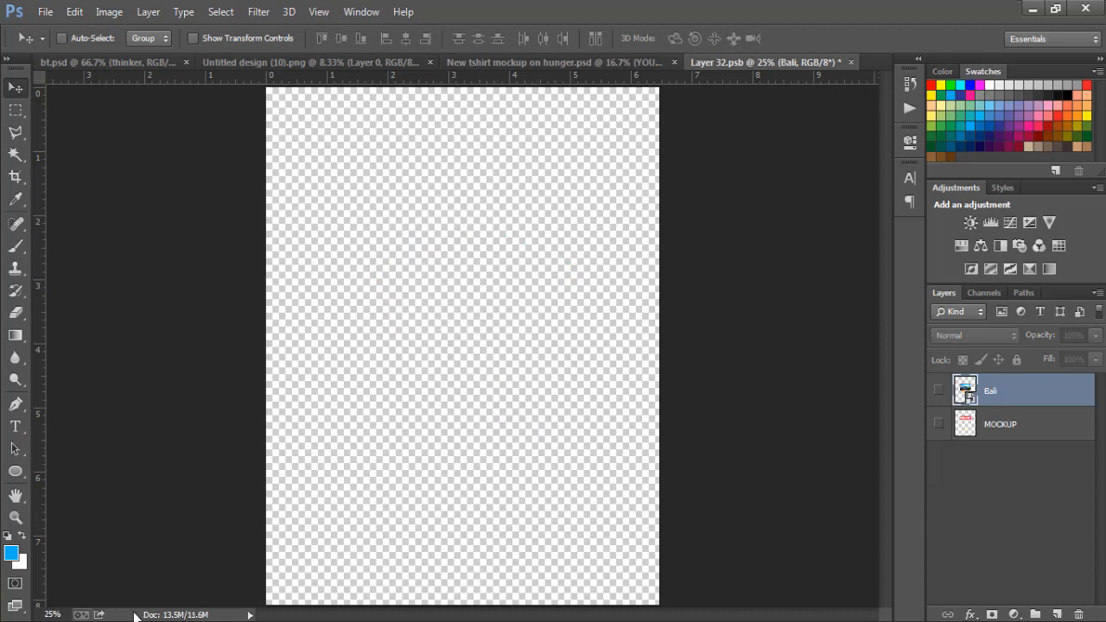
pyautogui.hotkey('alt', 'Tab')
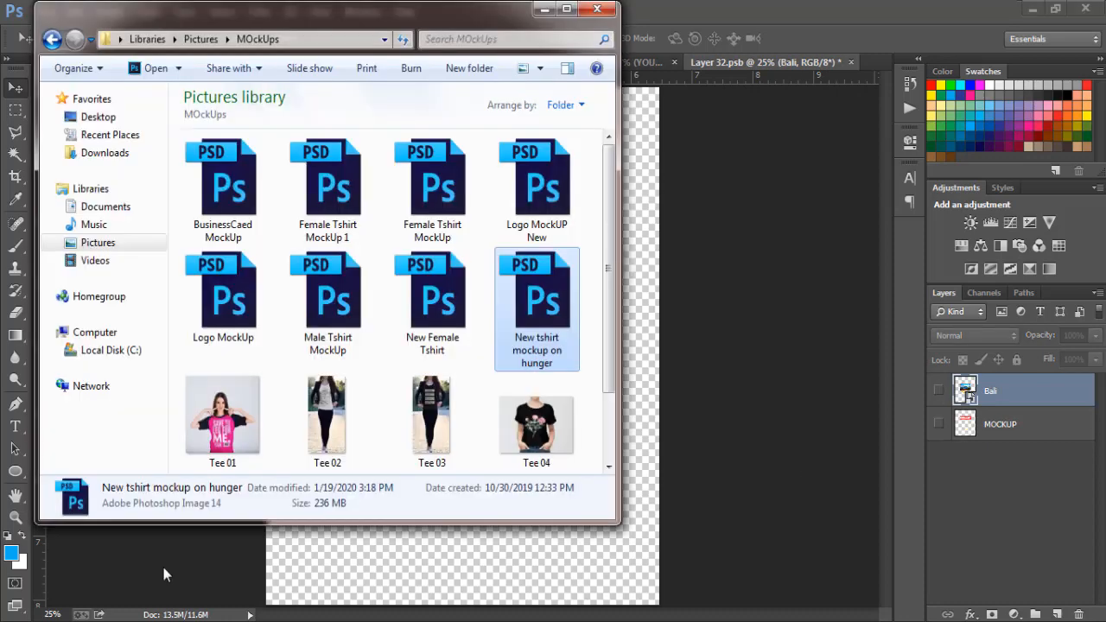
pyautogui.click(117, 248)
pyautogui.click(326, 289)
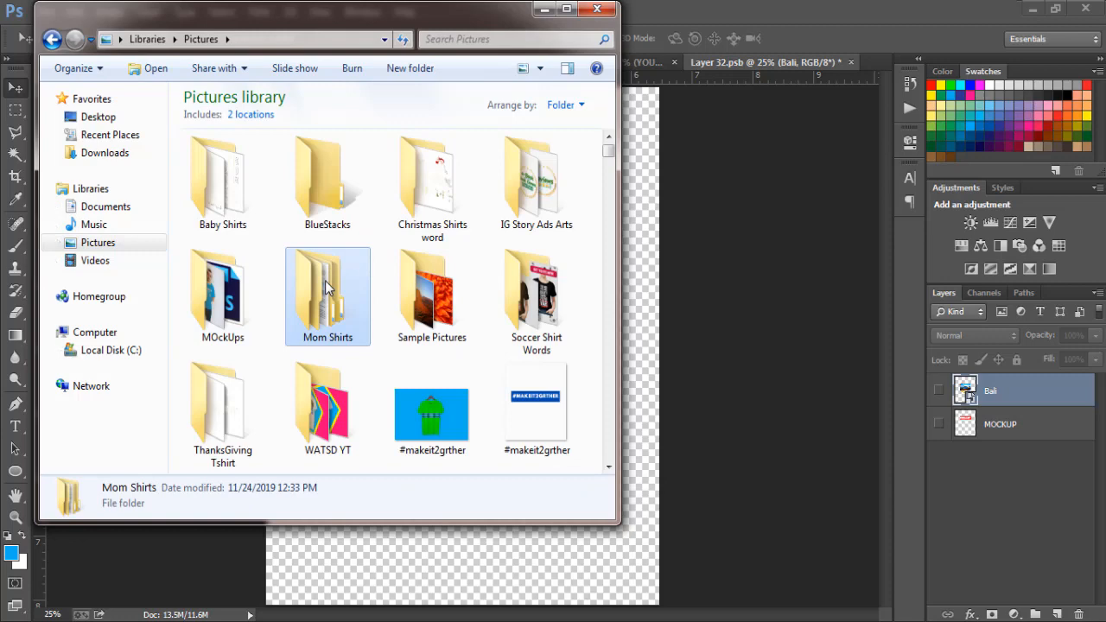
pyautogui.press('b')
pyautogui.press('t')
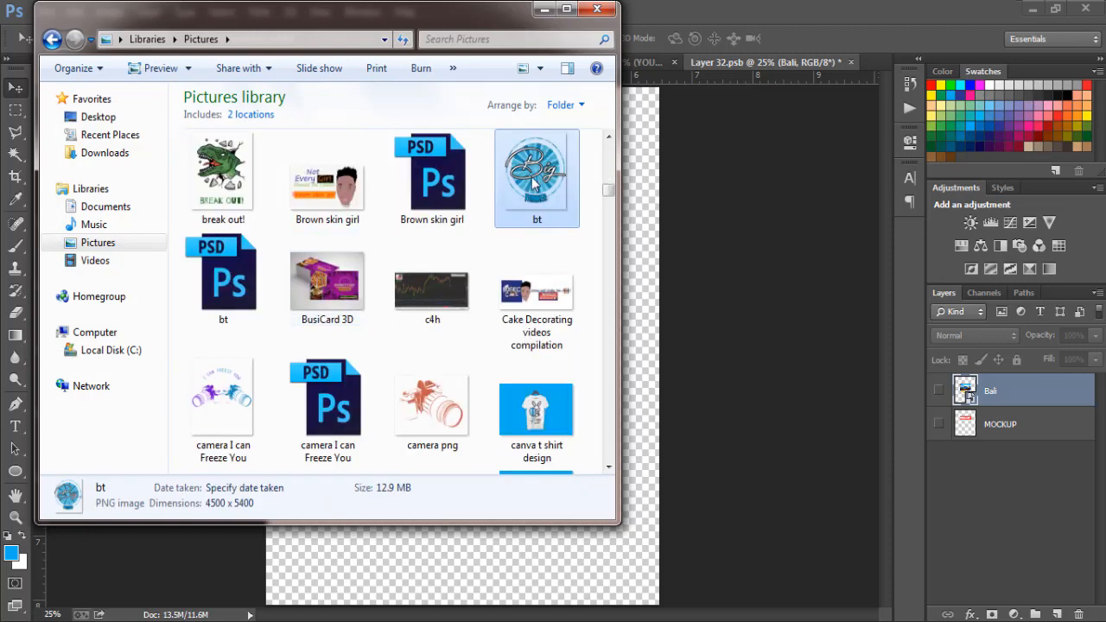
pyautogui.moveTo(536, 173); pyautogui.dragTo(484, 370)
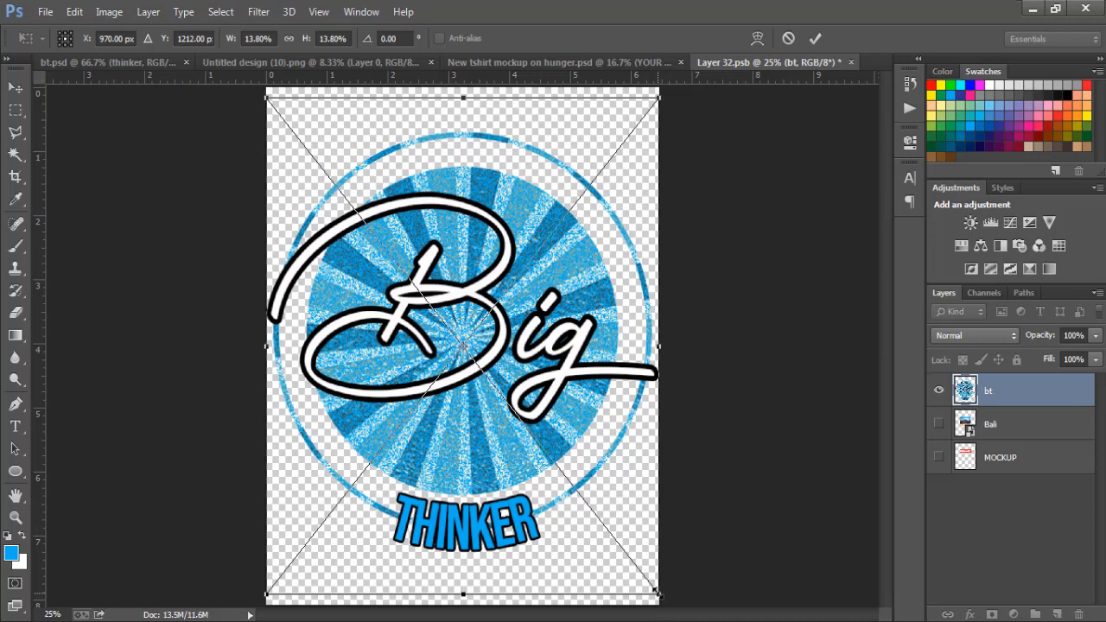
# - Scale the placed bt artwork to 7.80% about its centre and save the smart object to update the T-shirt mockup
pyautogui.moveTo(657, 594); pyautogui.dragTo(575, 485)
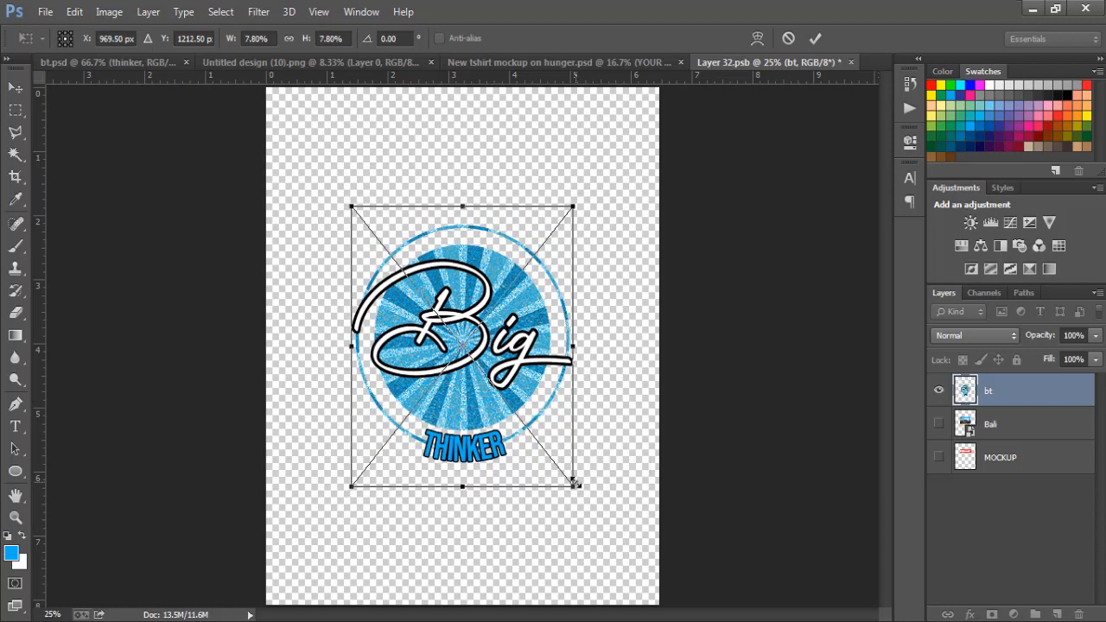
pyautogui.press('Return')
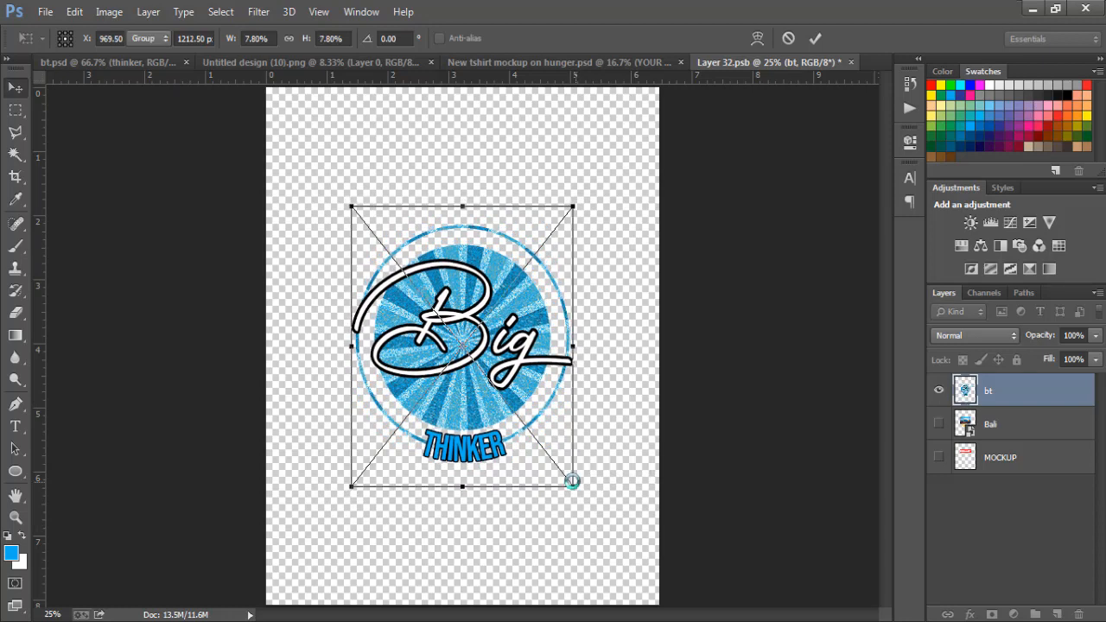
pyautogui.click(48, 12)
pyautogui.click(82, 200)
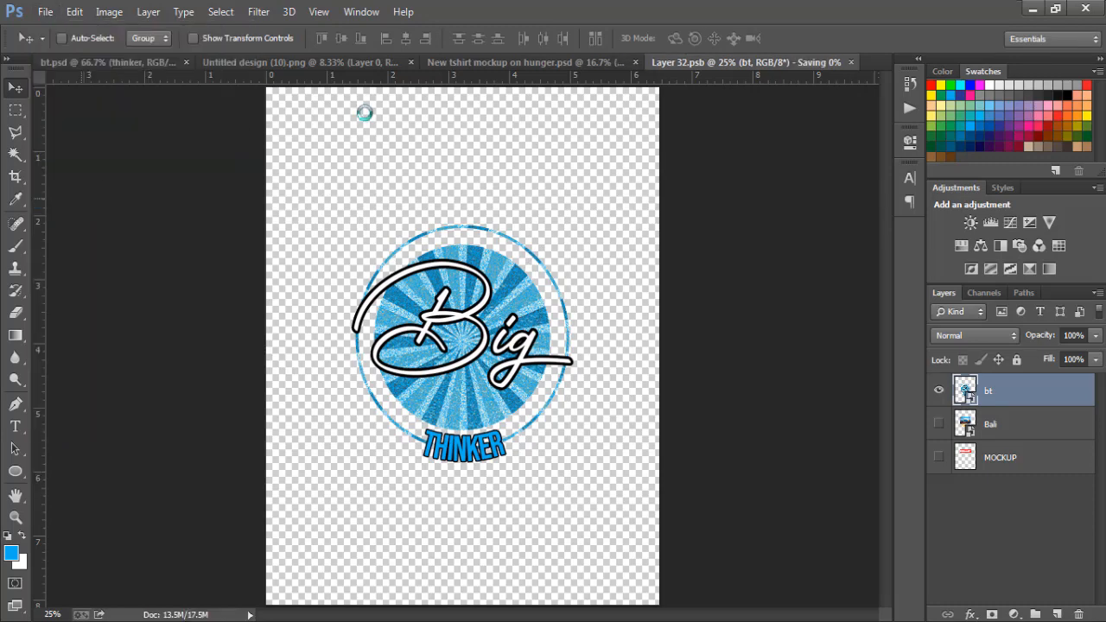
pyautogui.click(471, 63)
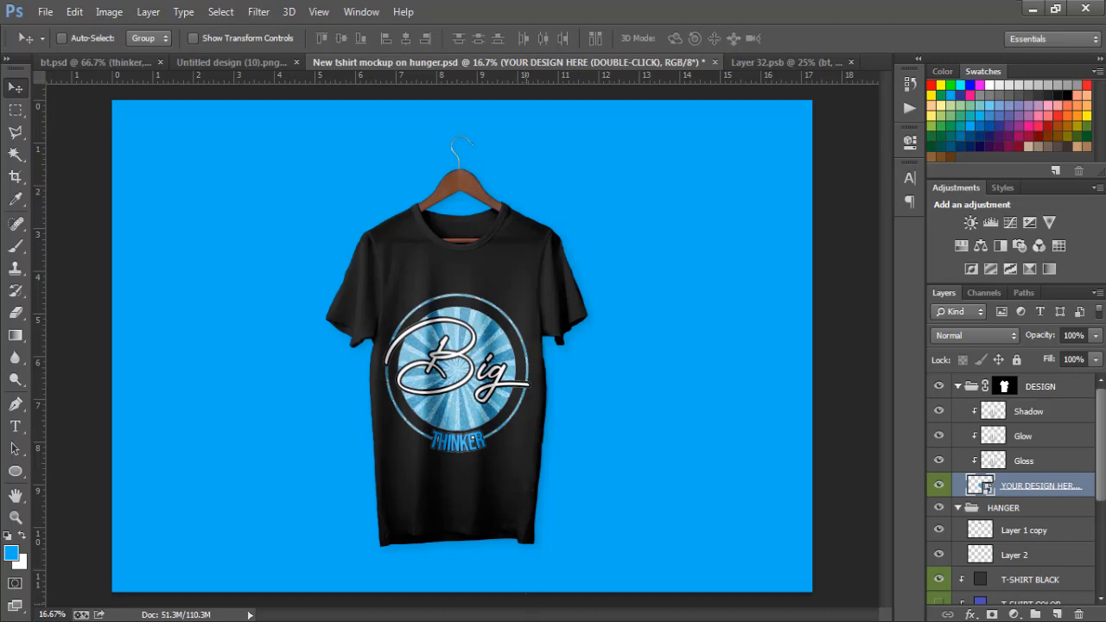
pyautogui.click(525, 621)
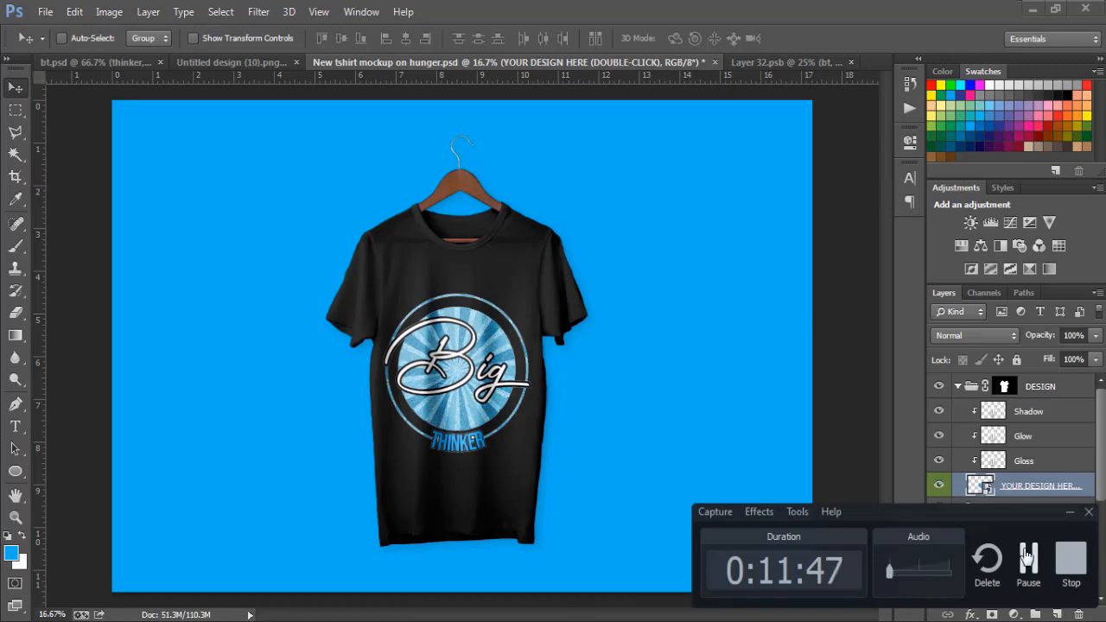
pyautogui.click(1028, 560)
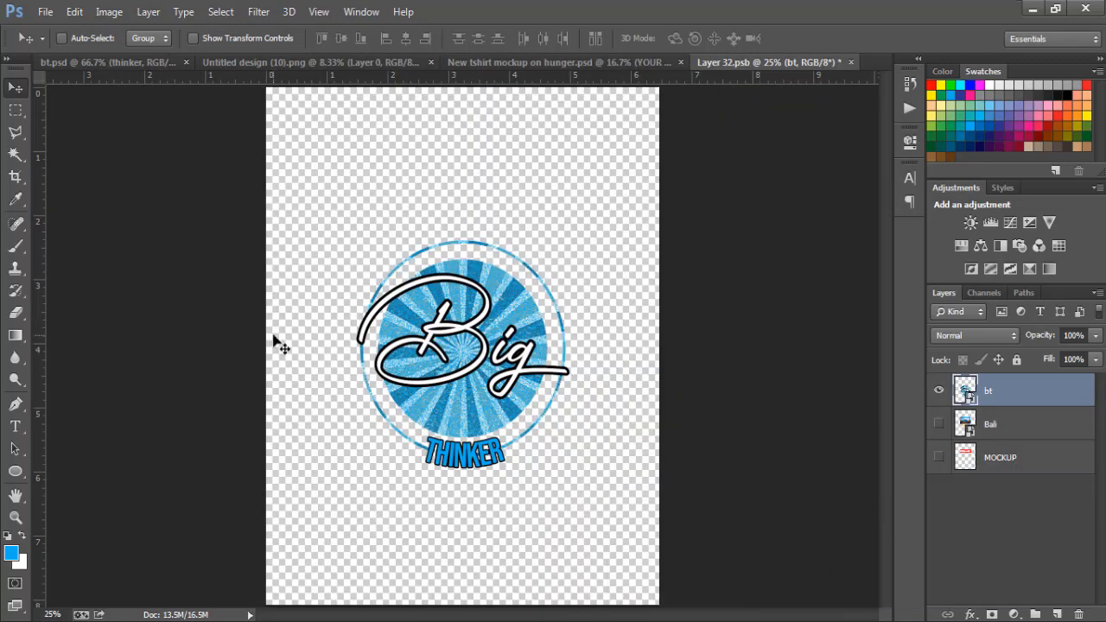
# - Save the edited Layer 32.psb smart object and move the Big Thinker design slightly higher on the mockup's shirt
pyautogui.click(45, 12)
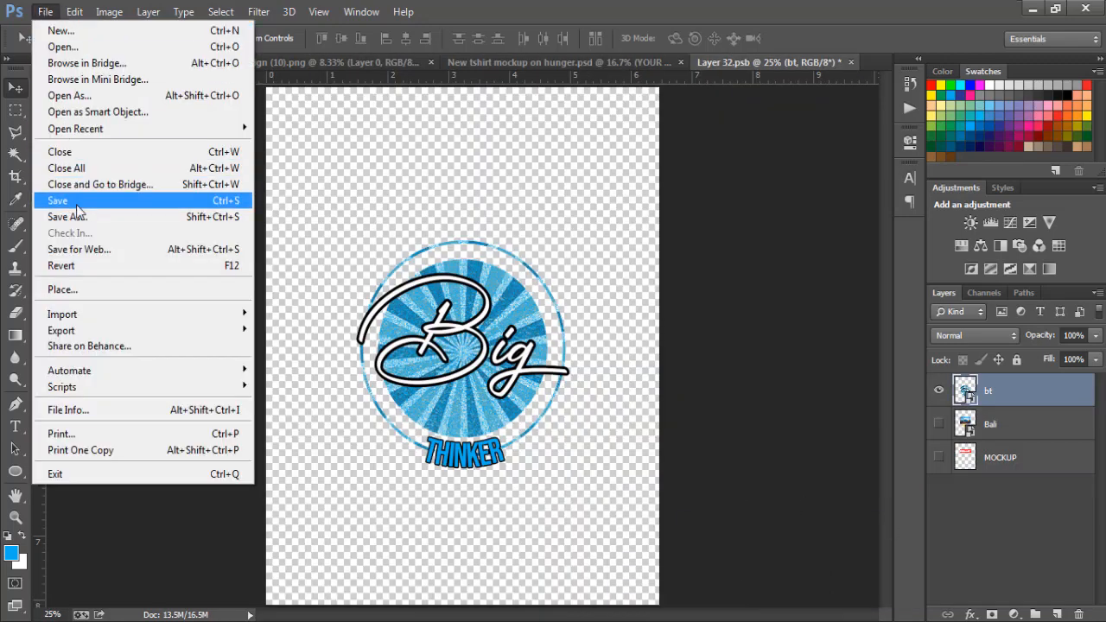
pyautogui.click(76, 208)
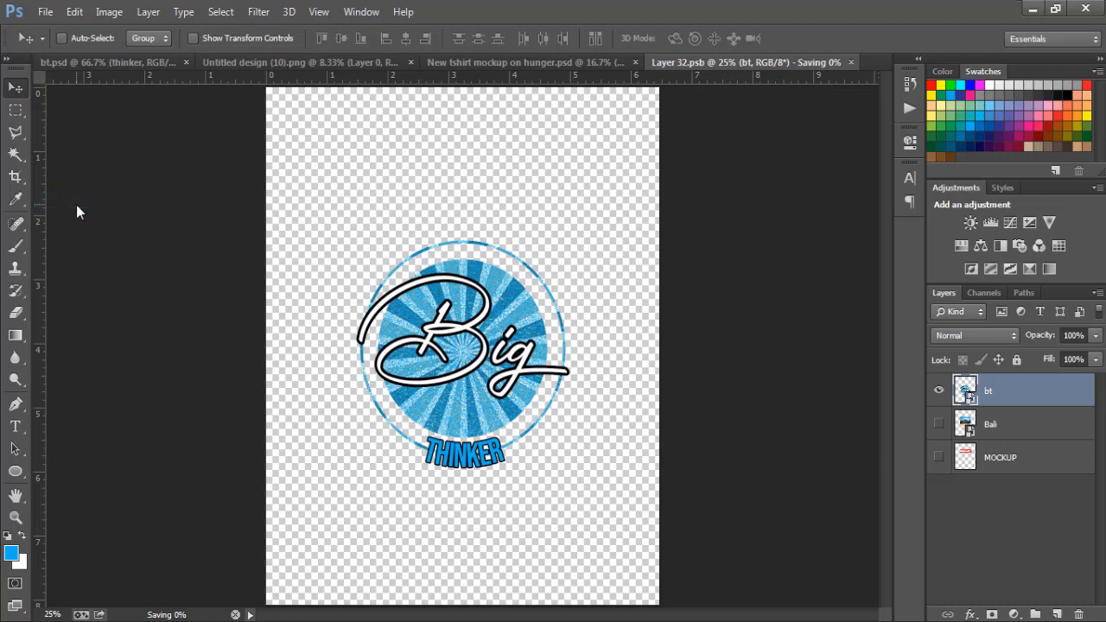
pyautogui.click(483, 65)
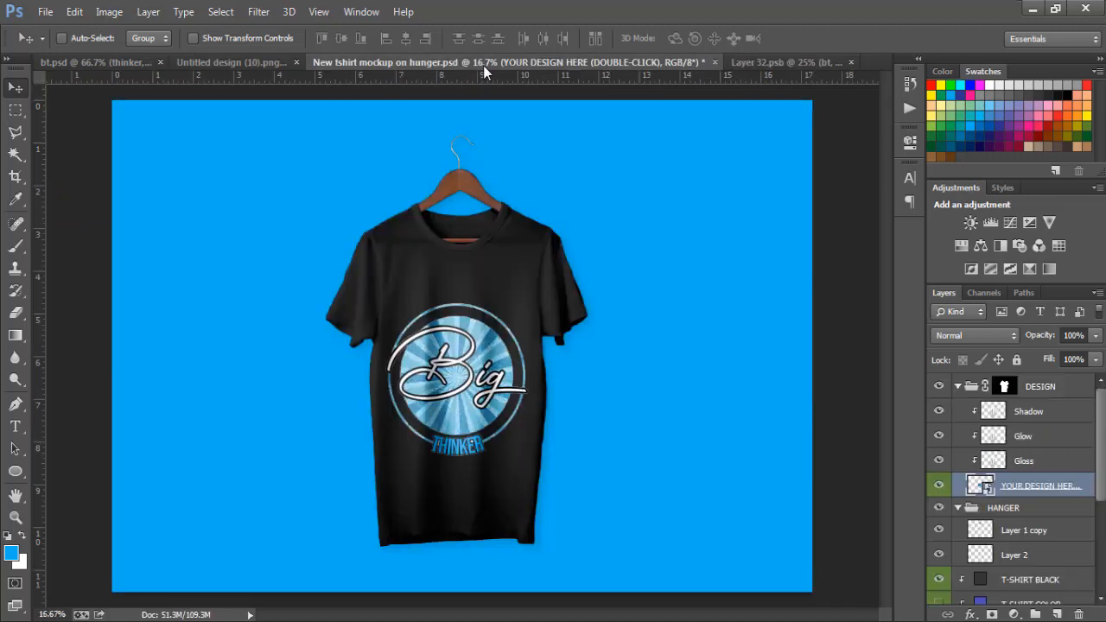
pyautogui.moveTo(477, 401); pyautogui.dragTo(481, 378)
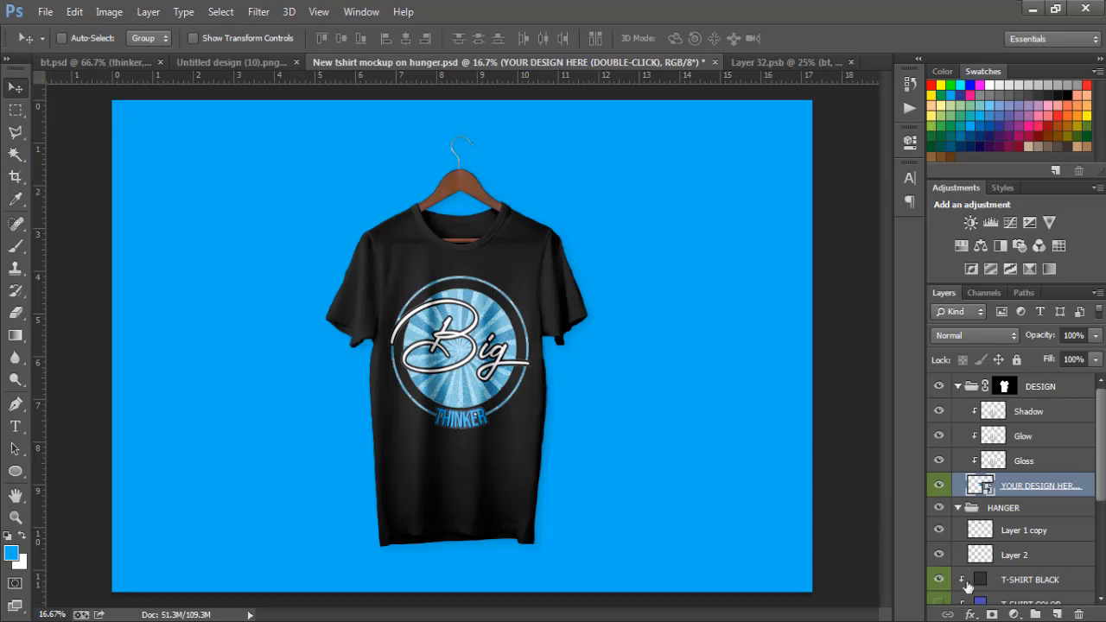
# - Hide the T-SHIRT BLACK layer to preview the design on a white shirt, and show the layer again
pyautogui.click(940, 580)
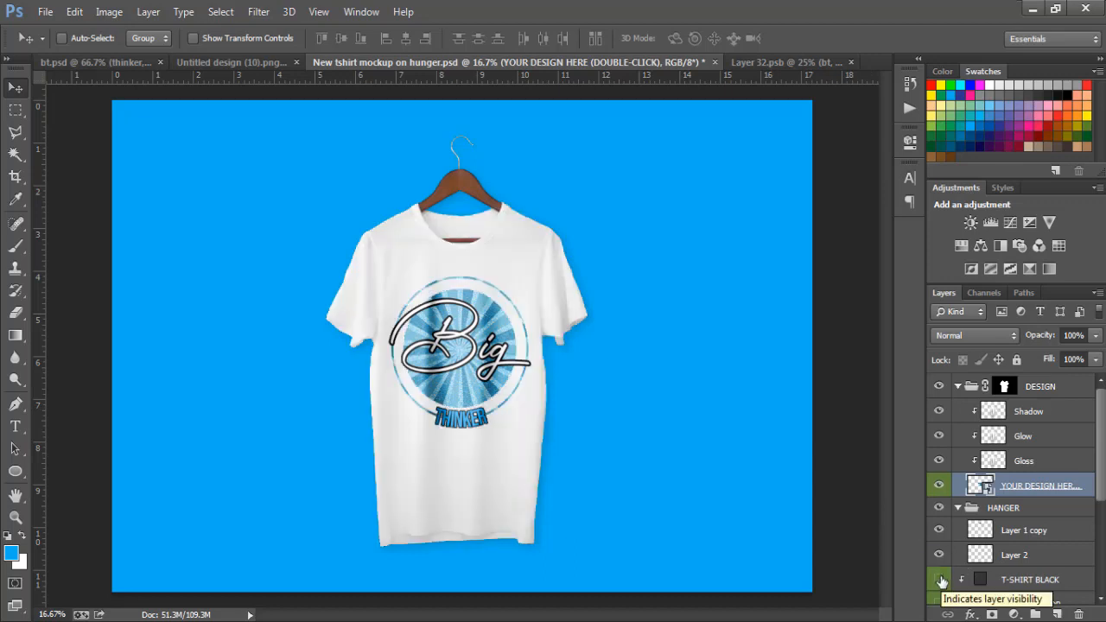
pyautogui.click(941, 581)
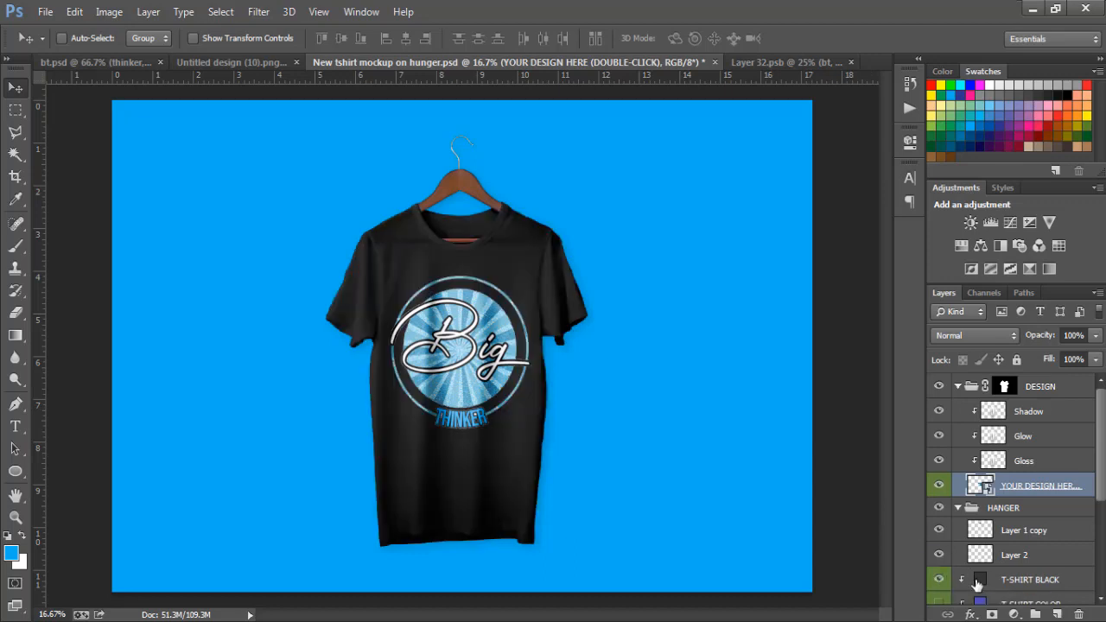
# - Change the T-SHIRT BLACK layer's solid fill colour to red, c60e0e
pyautogui.click(980, 585)
pyautogui.doubleClick(980, 585)
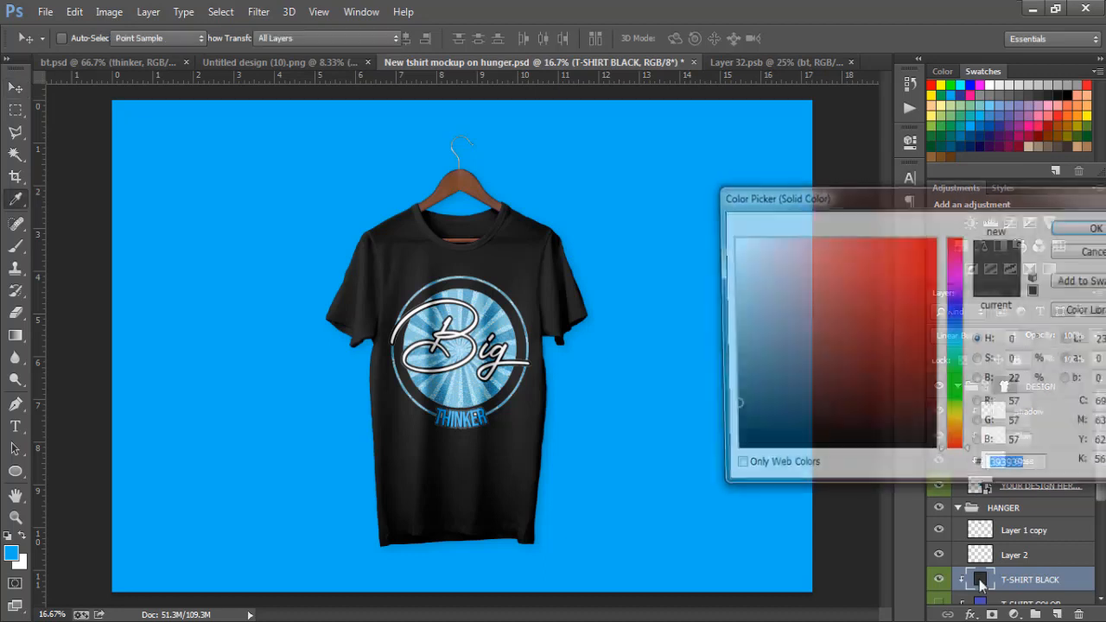
pyautogui.click(911, 296)
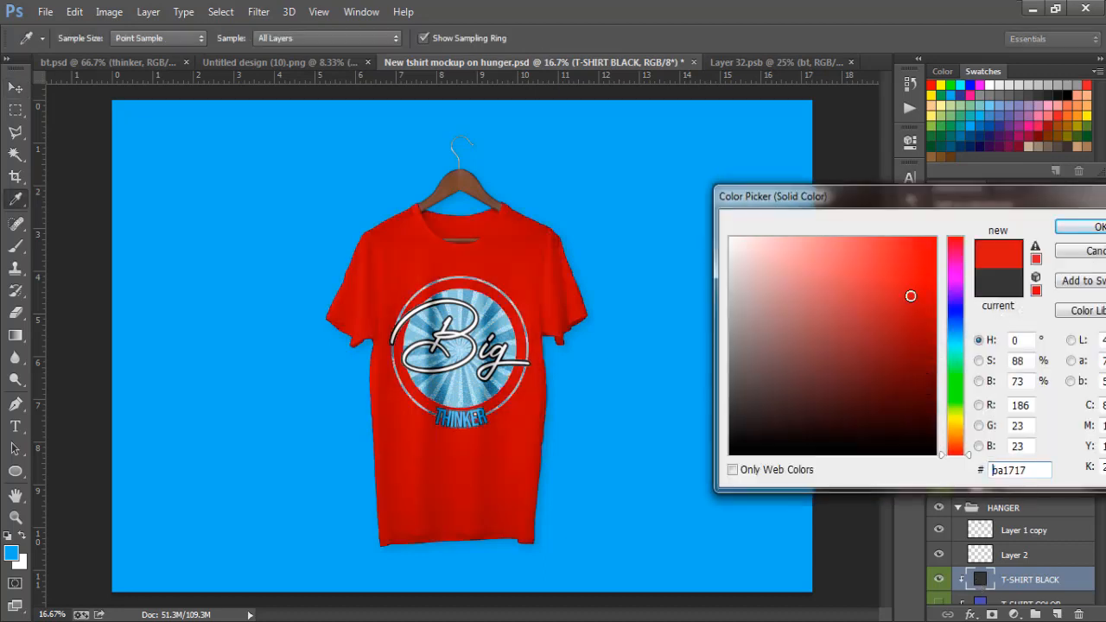
pyautogui.click(893, 294)
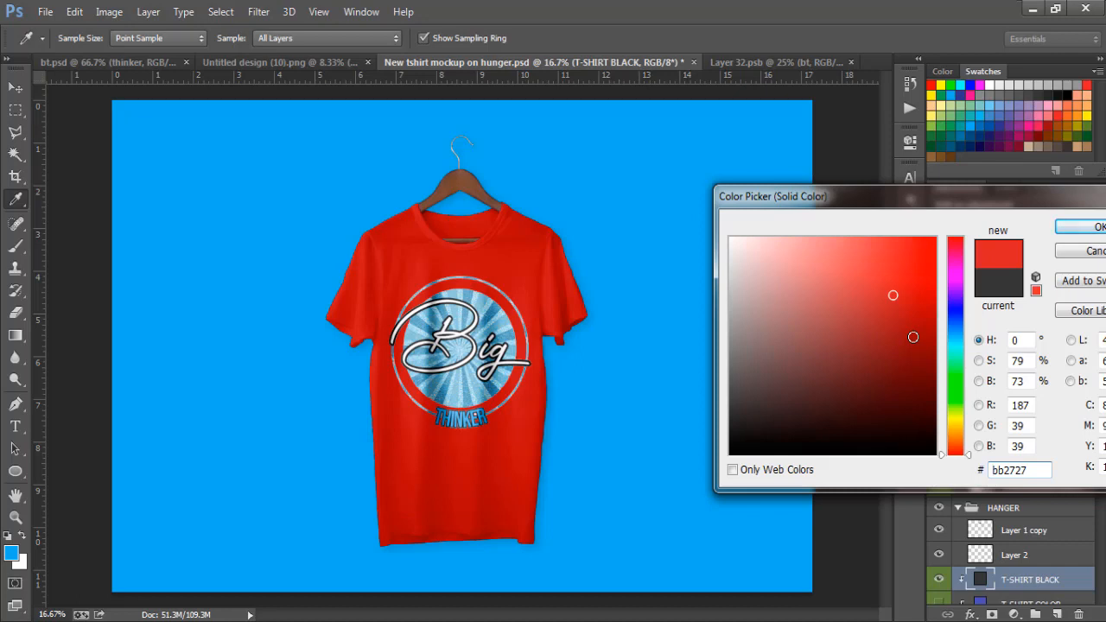
pyautogui.click(922, 285)
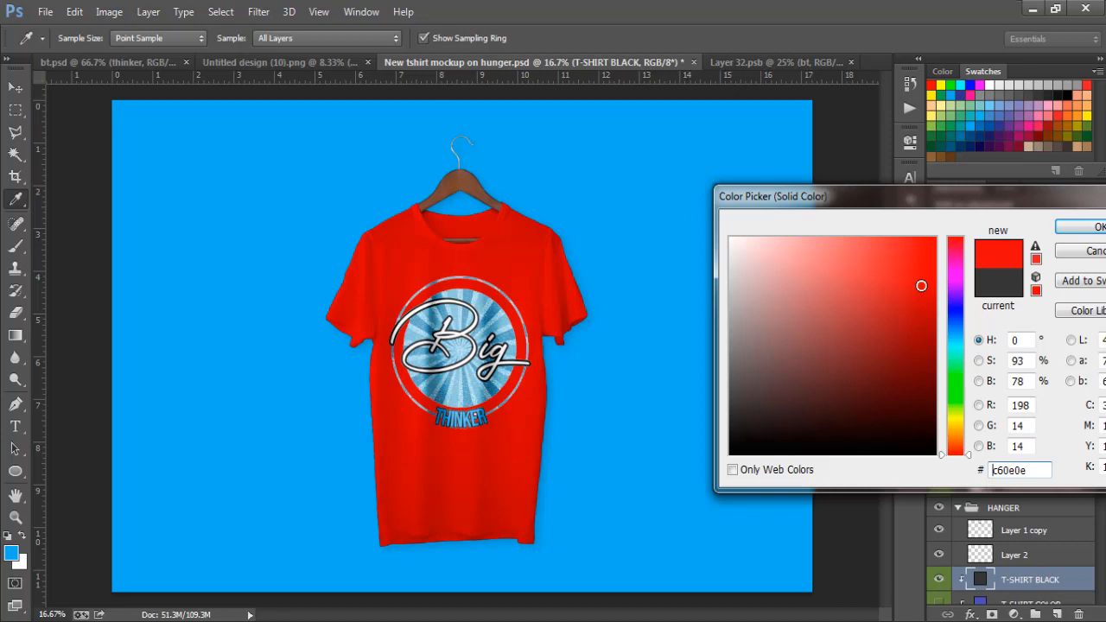
pyautogui.click(1069, 229)
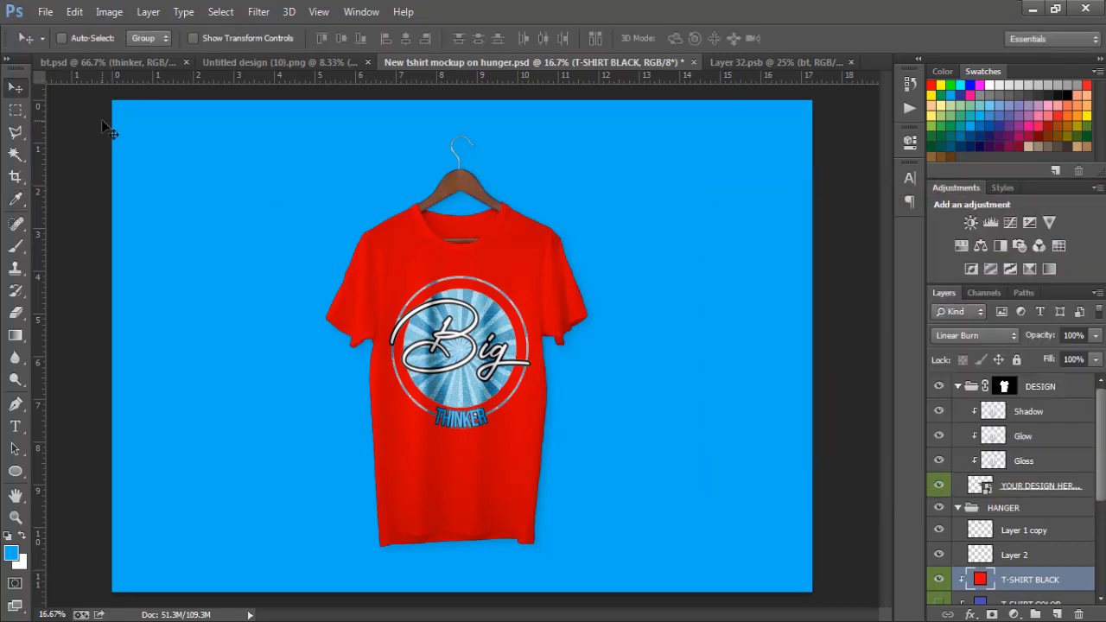
# - Save the red T-shirt mockup in the Pictures library as a JPEG named bt full, with Maximum quality 12 and Progressive format
pyautogui.click(44, 12)
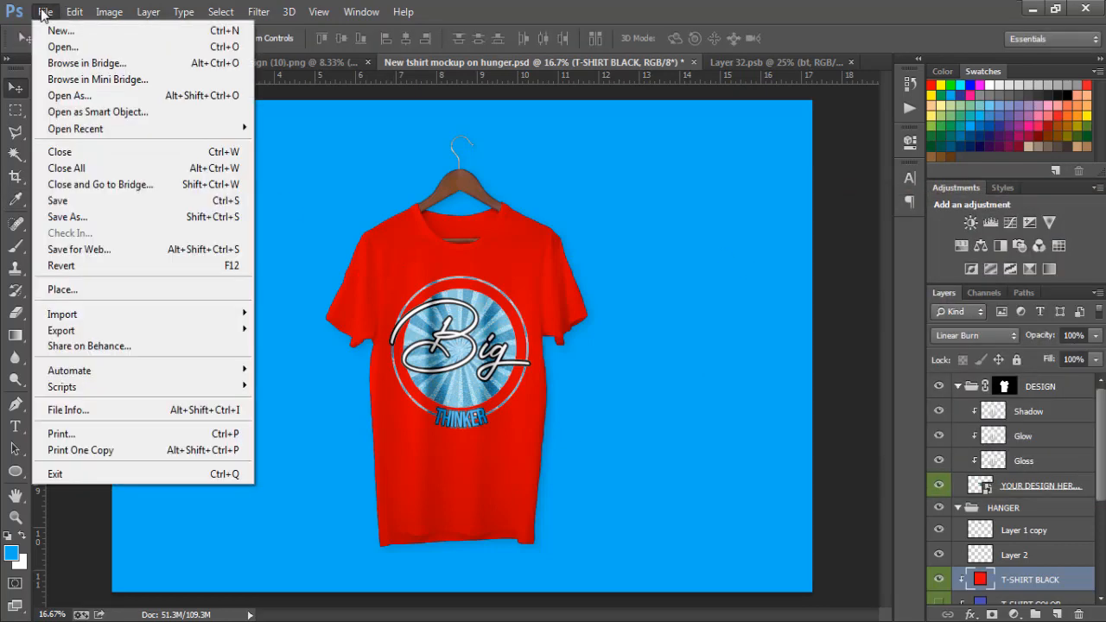
pyautogui.click(62, 213)
pyautogui.click(64, 240)
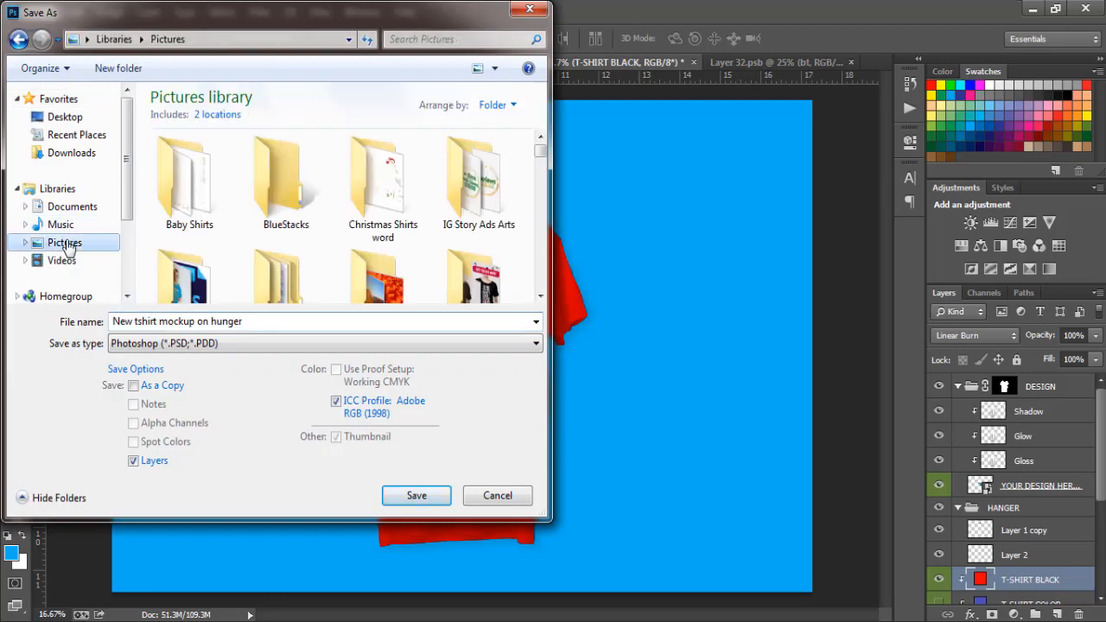
pyautogui.click(144, 321)
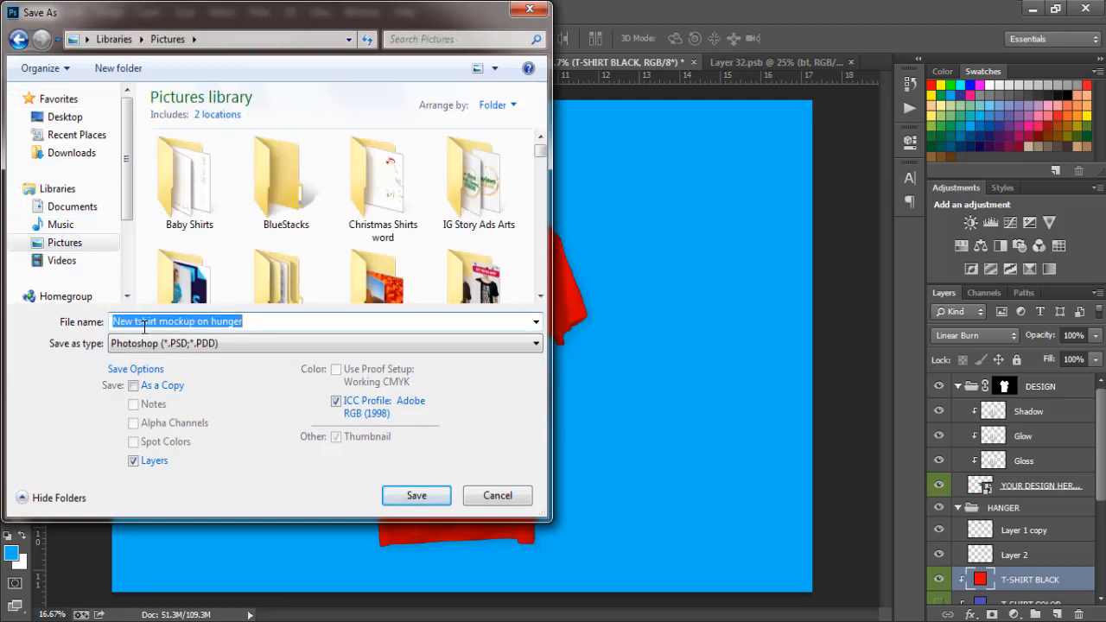
pyautogui.write('bt ')
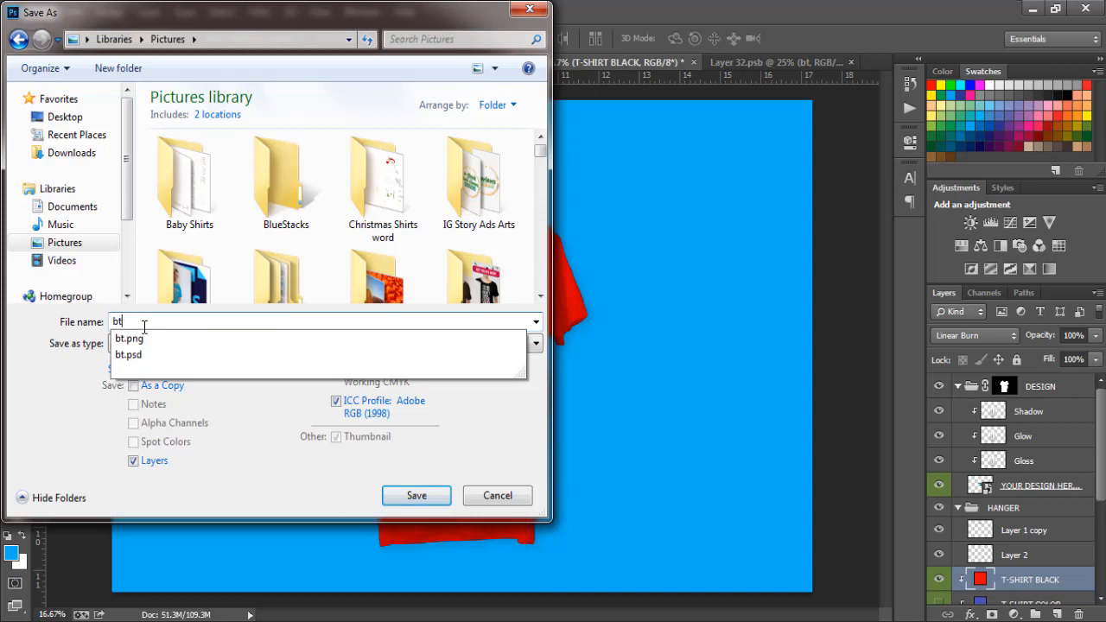
pyautogui.write('f')
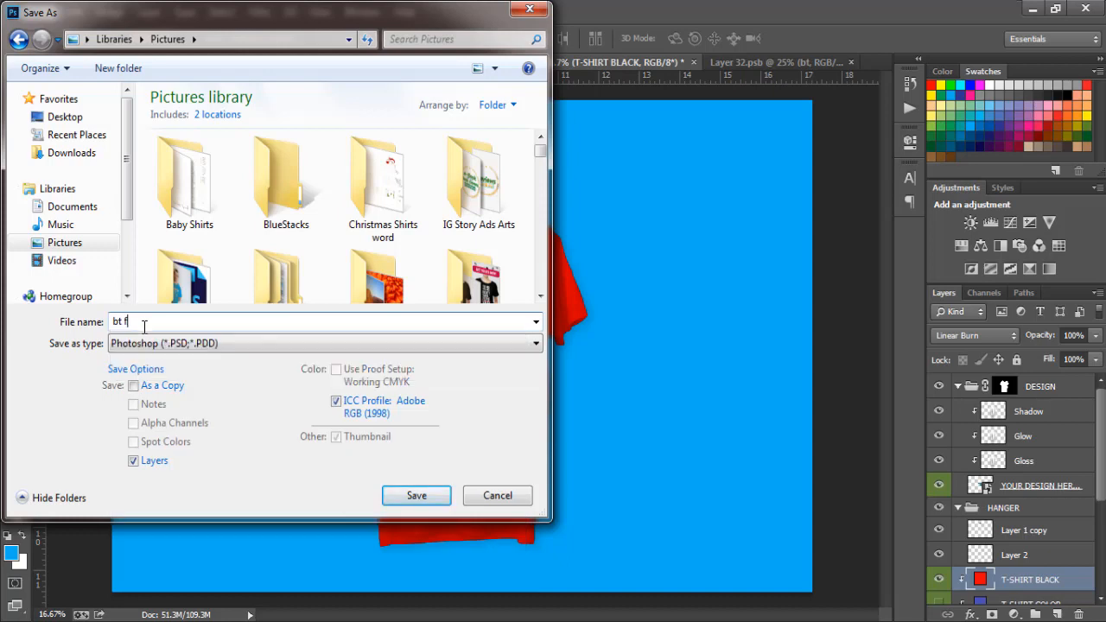
pyautogui.write('ull')
pyautogui.click(149, 343)
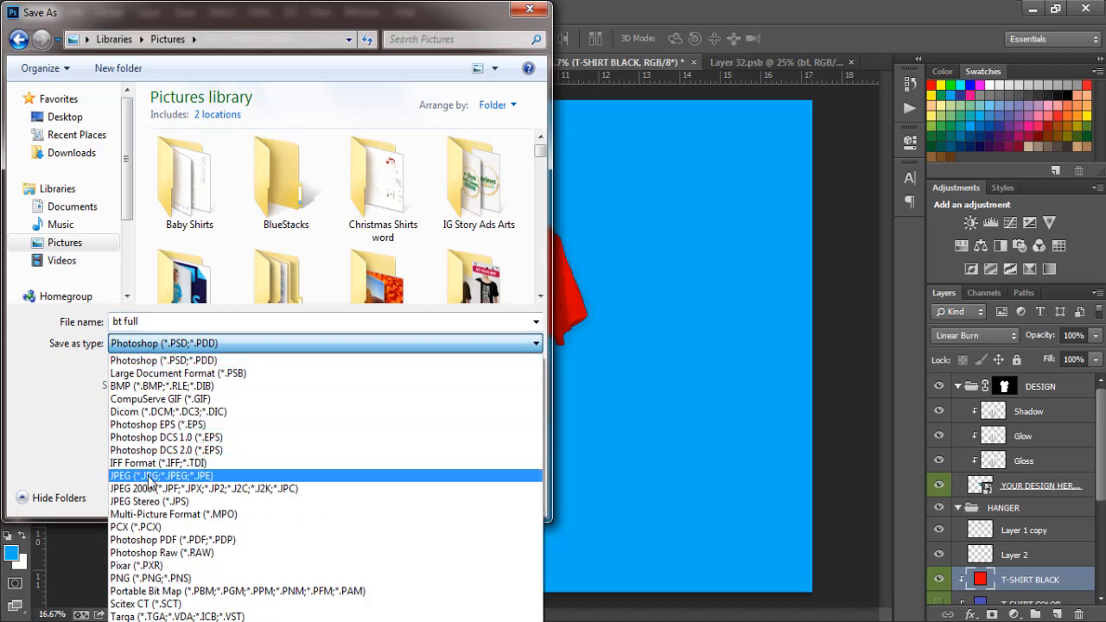
pyautogui.click(151, 476)
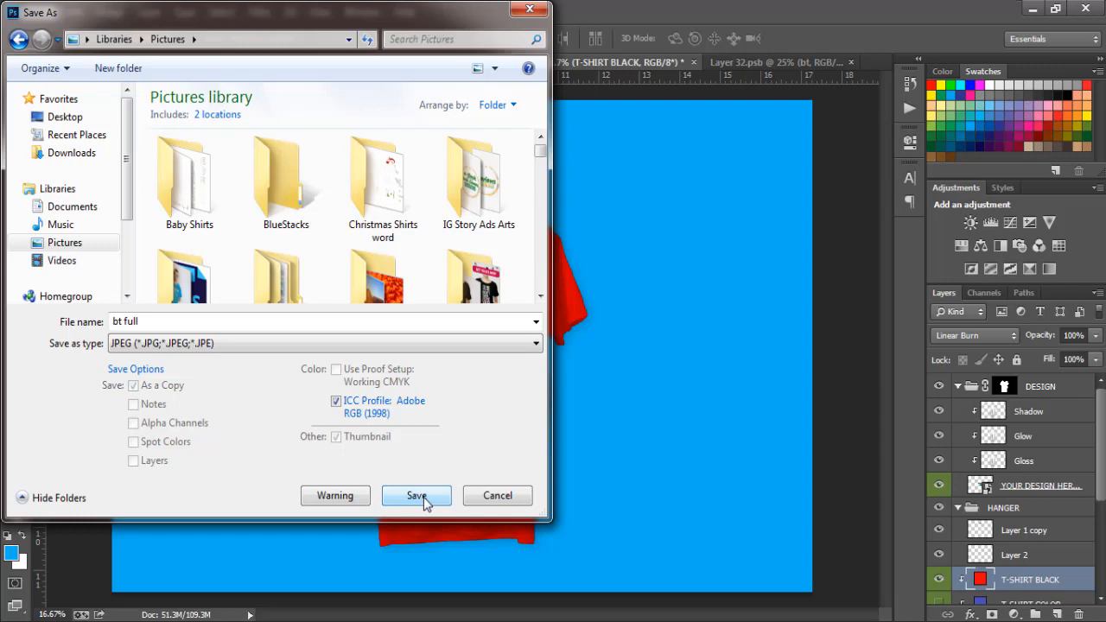
pyautogui.click(417, 496)
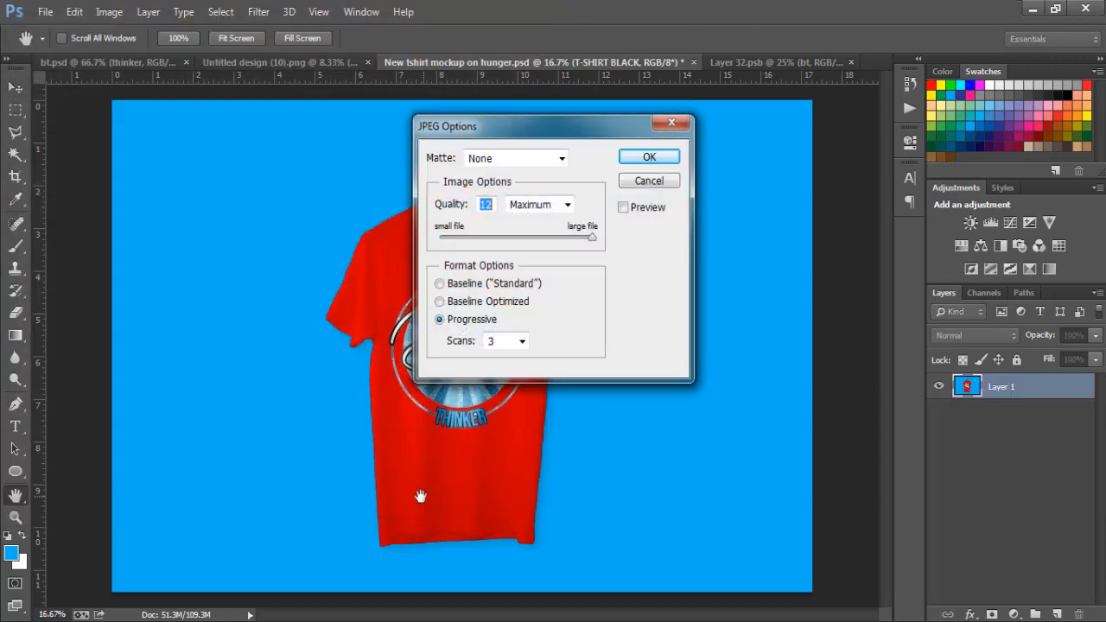
pyautogui.click(648, 158)
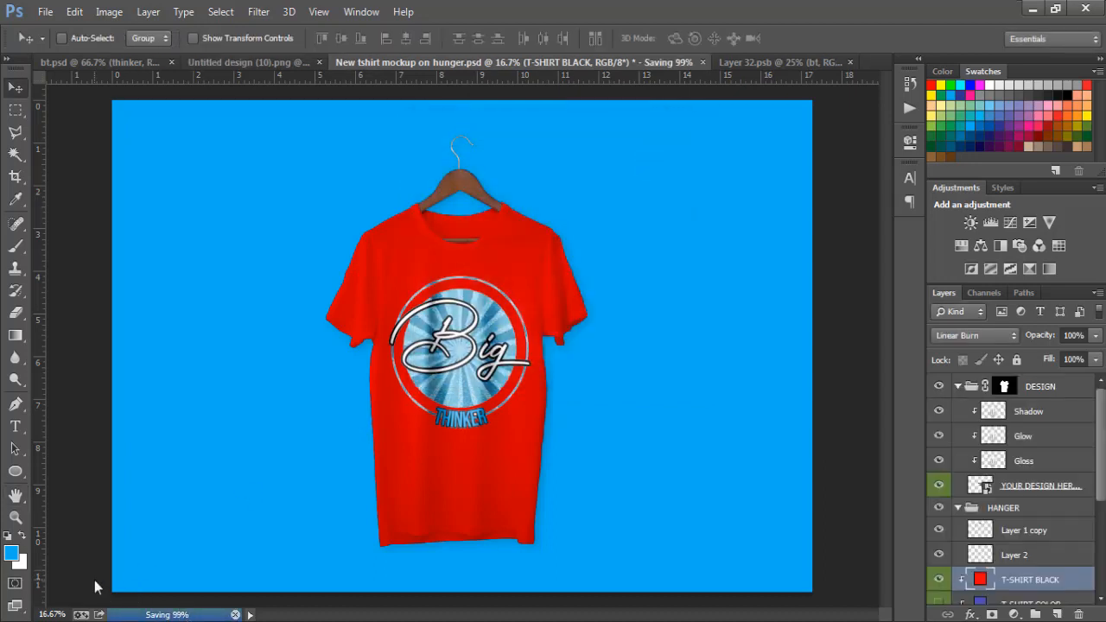
# - Switch to the Pictures library in Windows Explorer and open the bt full image to check the exported mockup
pyautogui.click(96, 621)
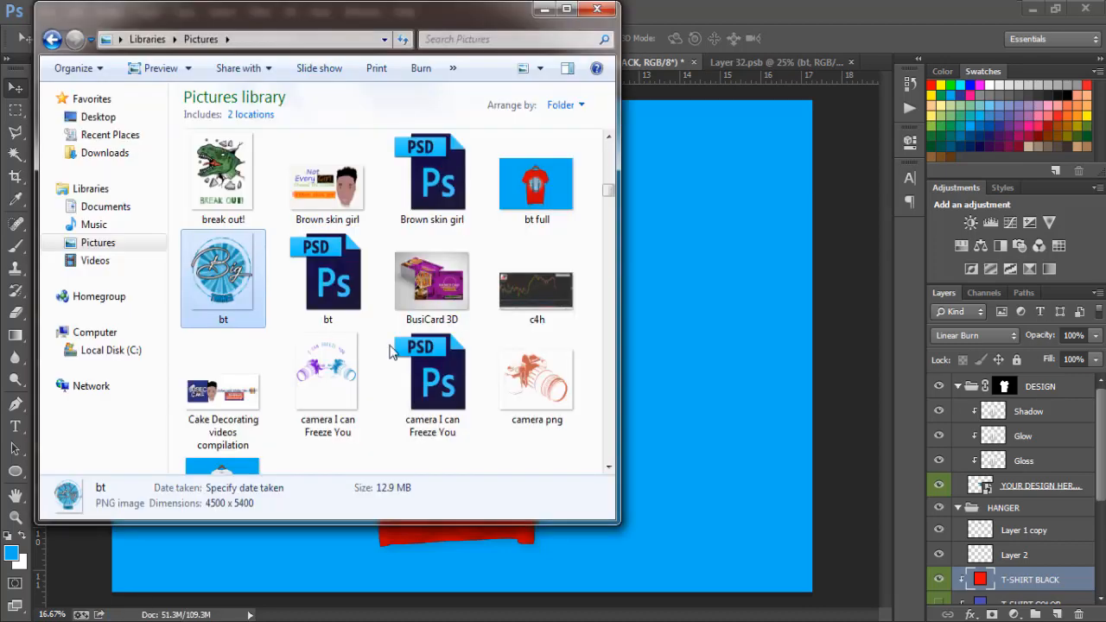
pyautogui.doubleClick(554, 177)
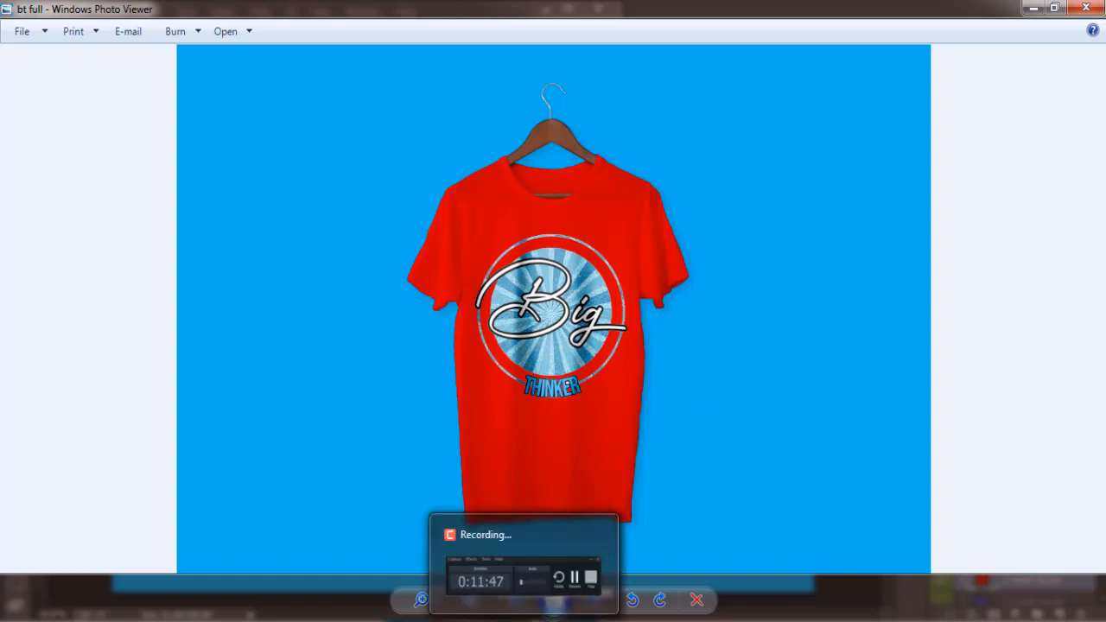
pyautogui.click(525, 621)
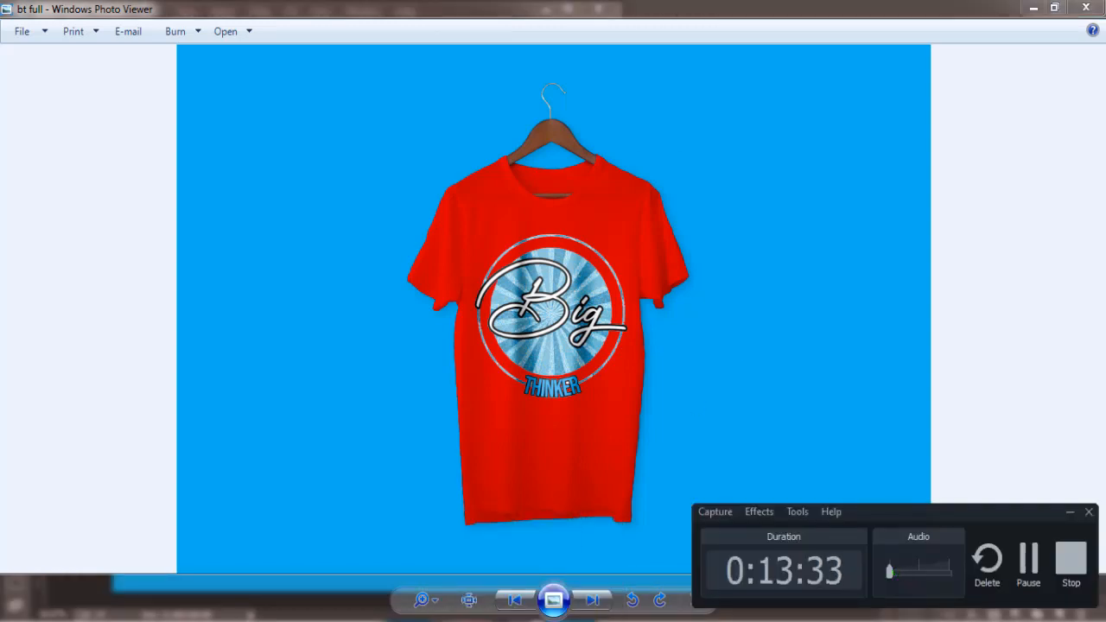